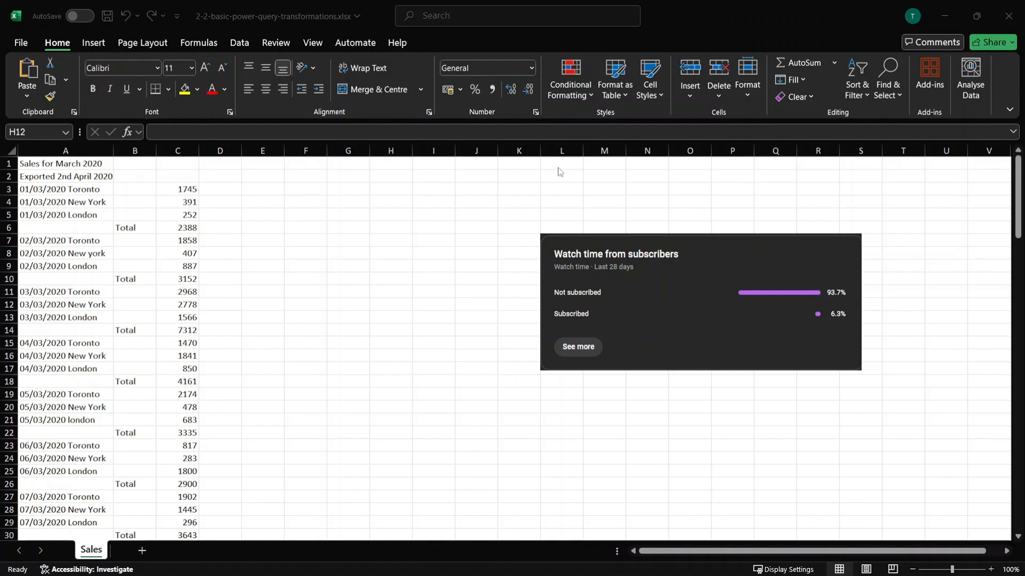
Step: Paste the copied watch-time picture onto the Sales sheet and delete it again
key(ctrl+v)
key(Delete)
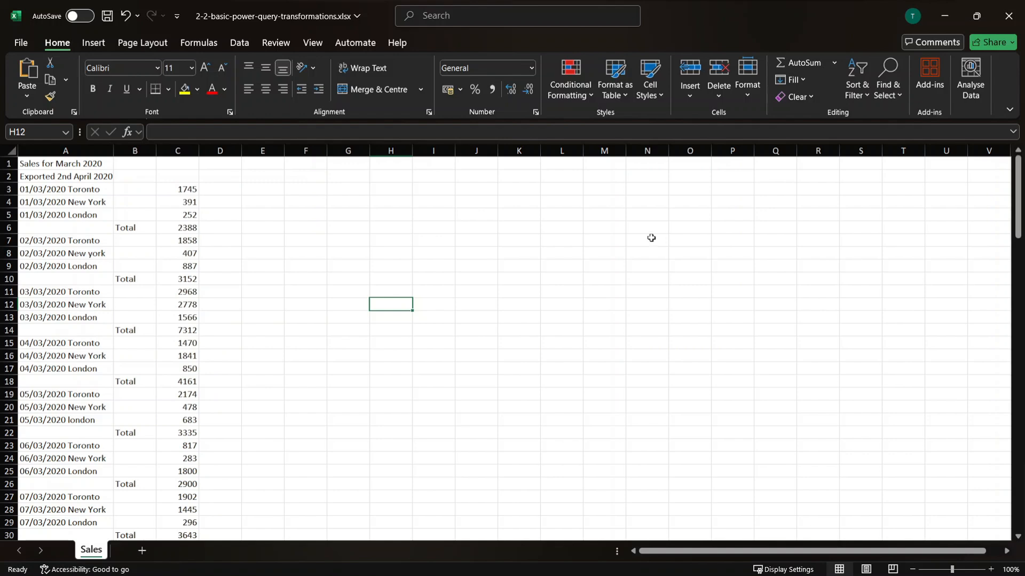
Step: Load the sales data in A1:C126 into Power Query as a table without headers
click(193, 159)
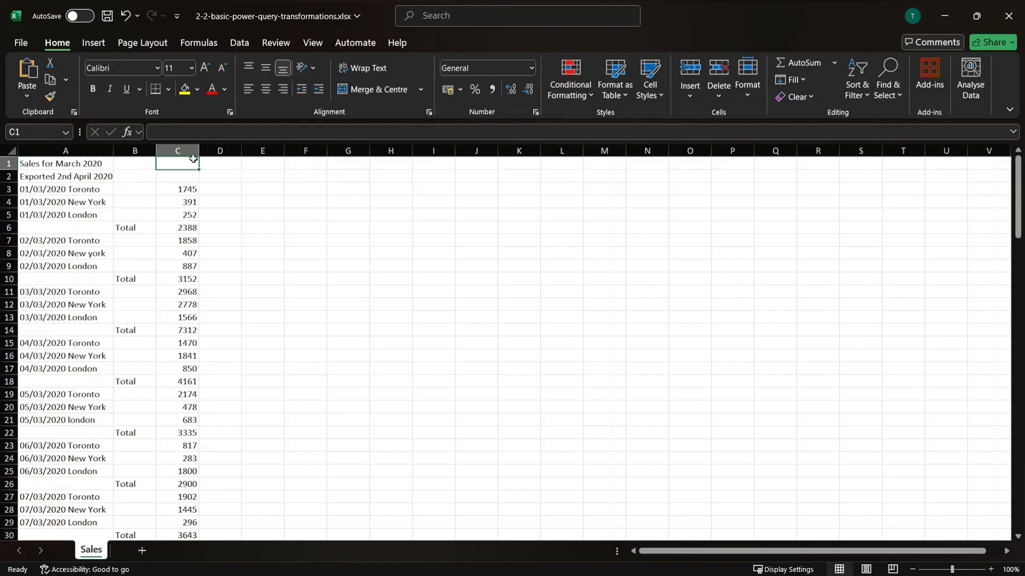
key(ctrl+shift+Left)
key(ctrl+shift+Down)
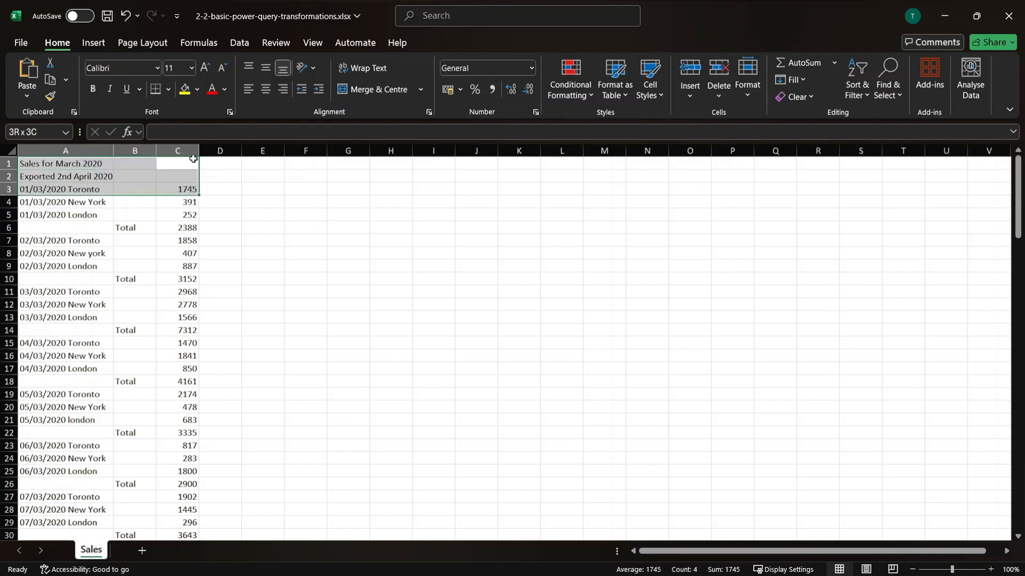
key(ctrl+shift+Down)
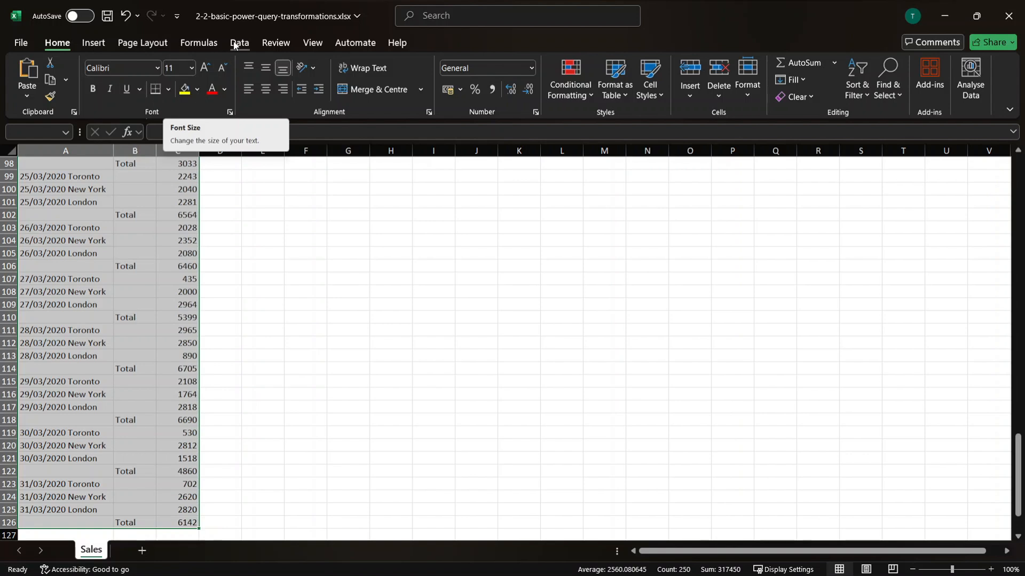
click(244, 48)
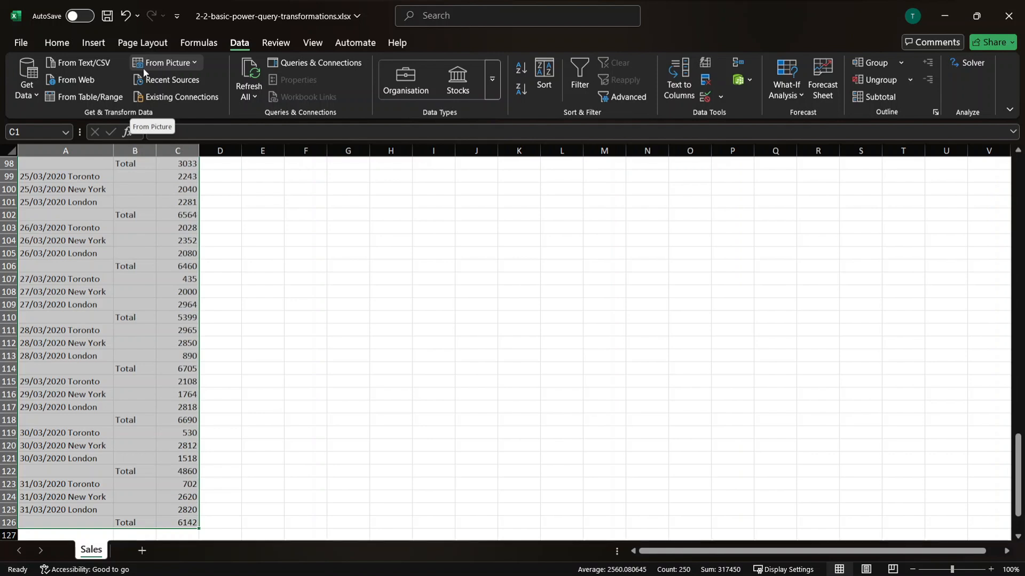
click(92, 97)
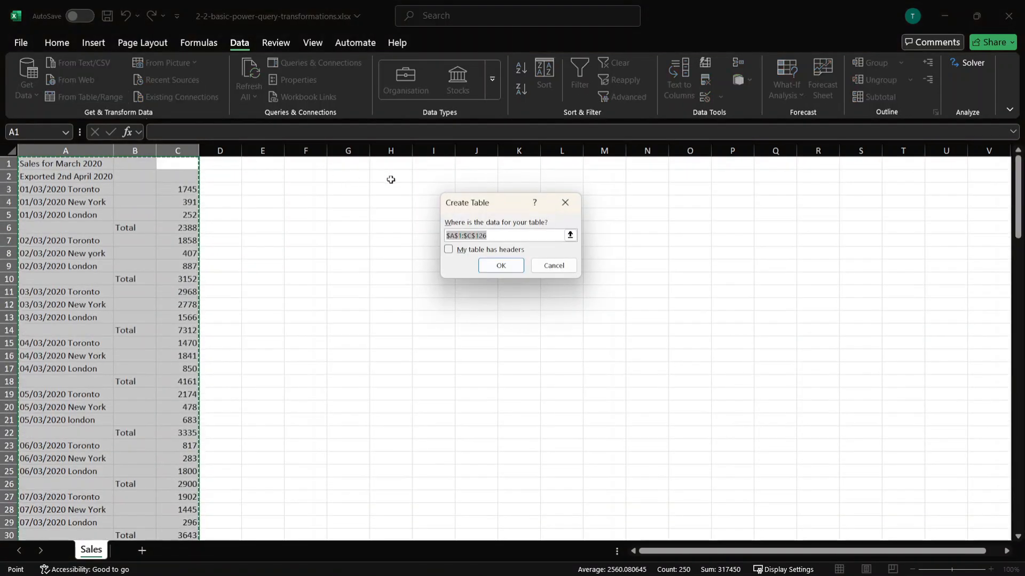
click(491, 264)
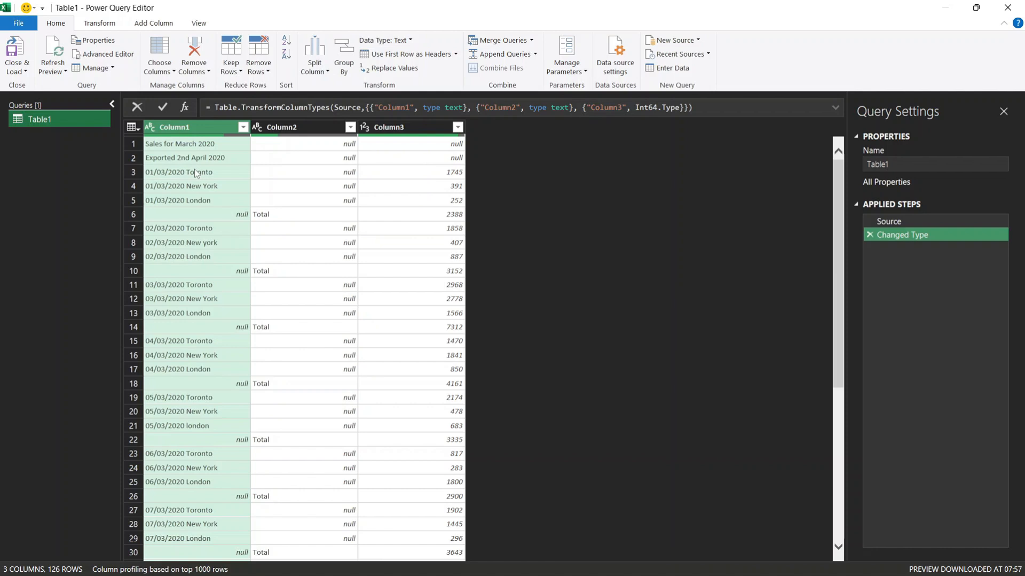
Step: Remove the top 2 rows, which hold the report title and export date, from the query
click(233, 215)
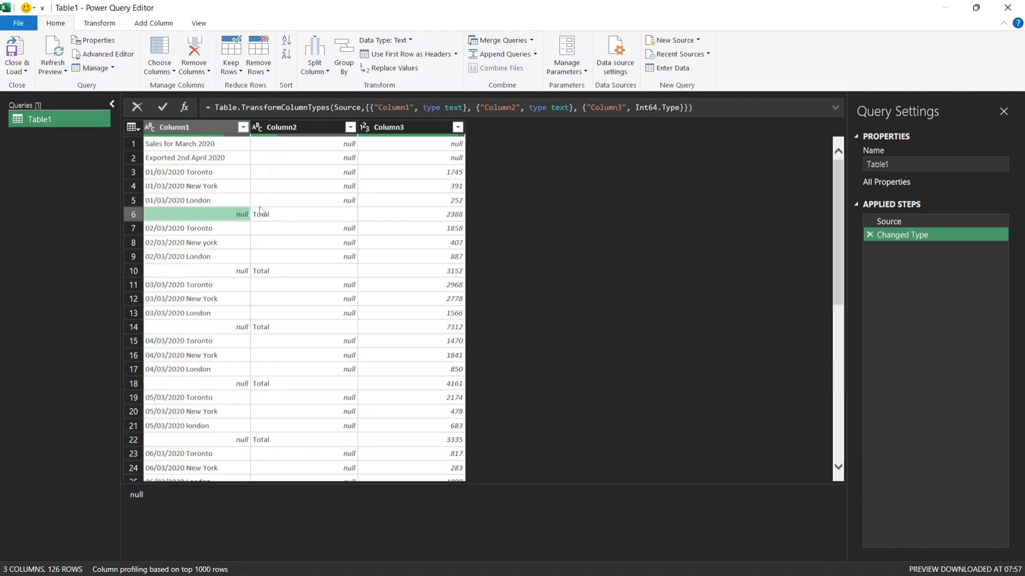
click(210, 148)
click(218, 159)
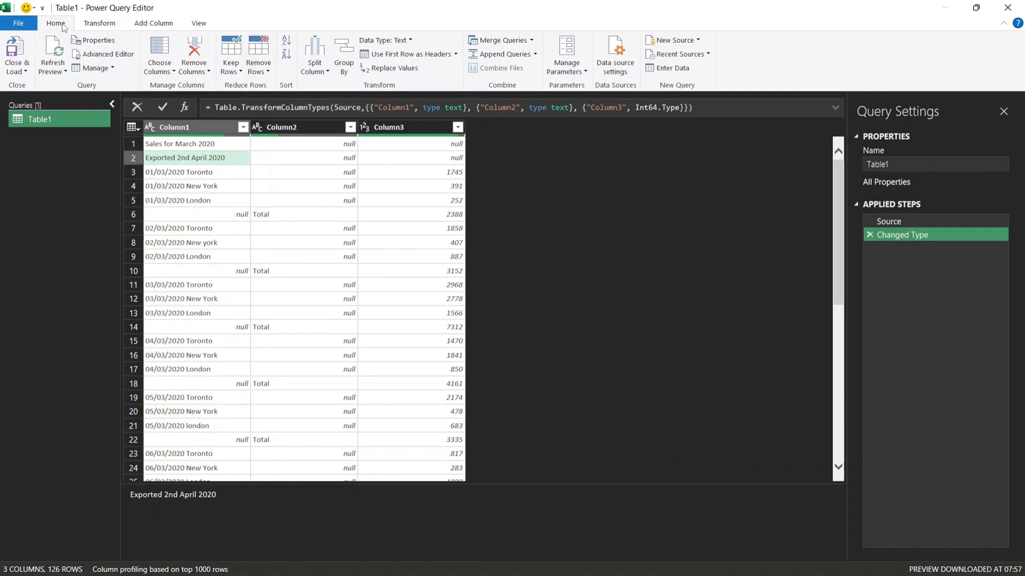
click(268, 70)
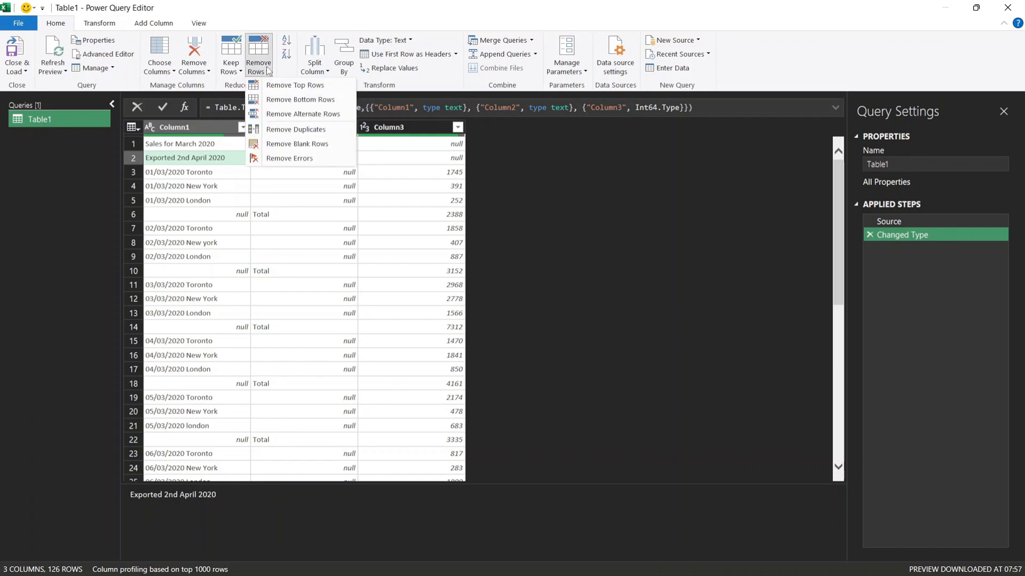
click(289, 90)
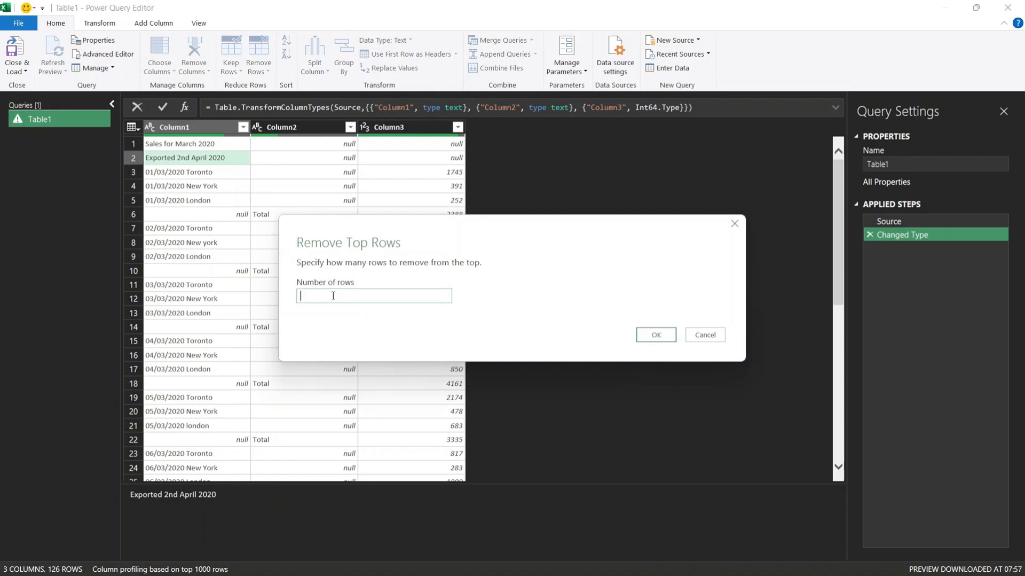
text(2)
click(638, 339)
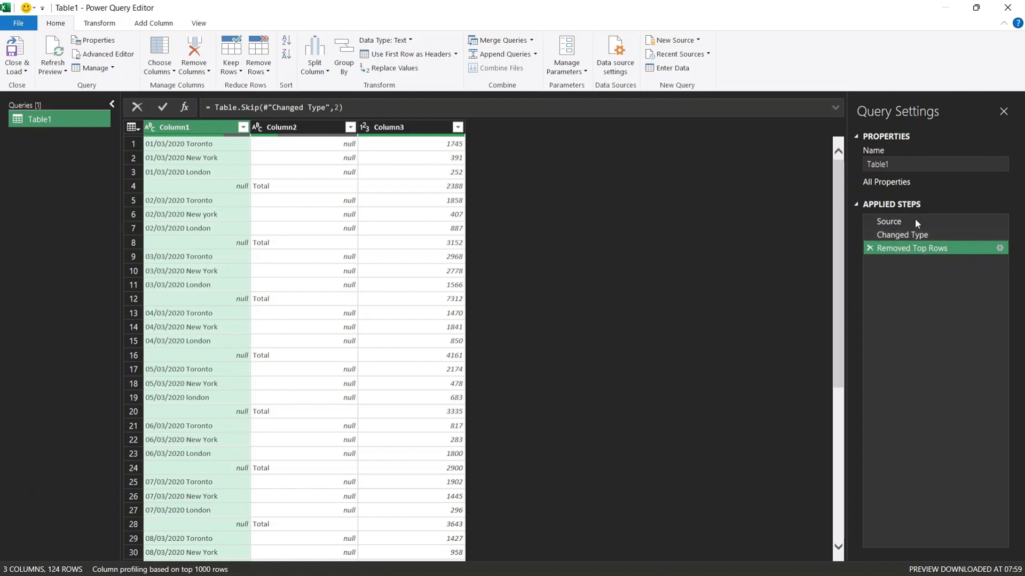
Step: Remove Column2, which only holds the Total labels, from the query
click(347, 228)
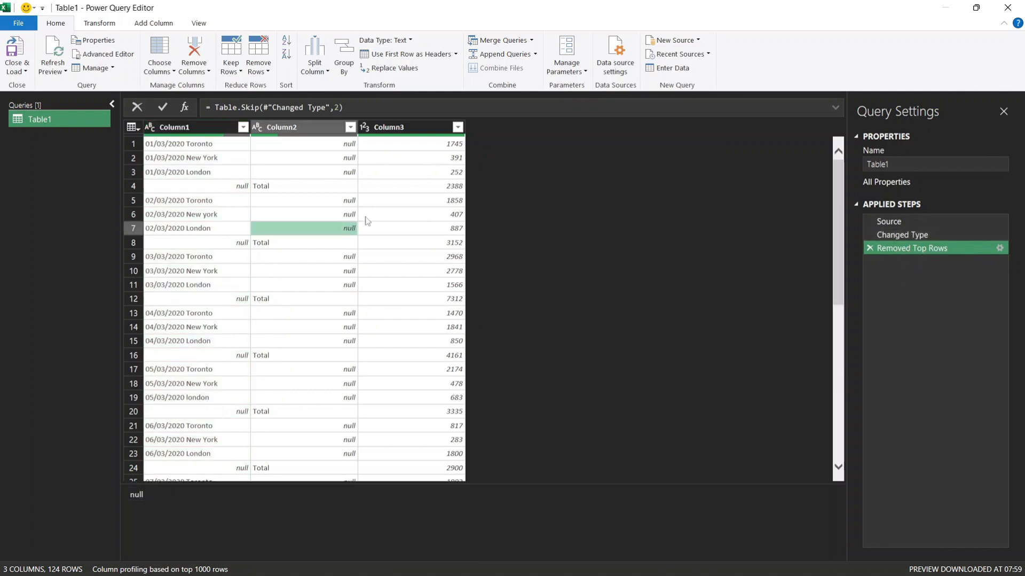
click(174, 128)
click(283, 127)
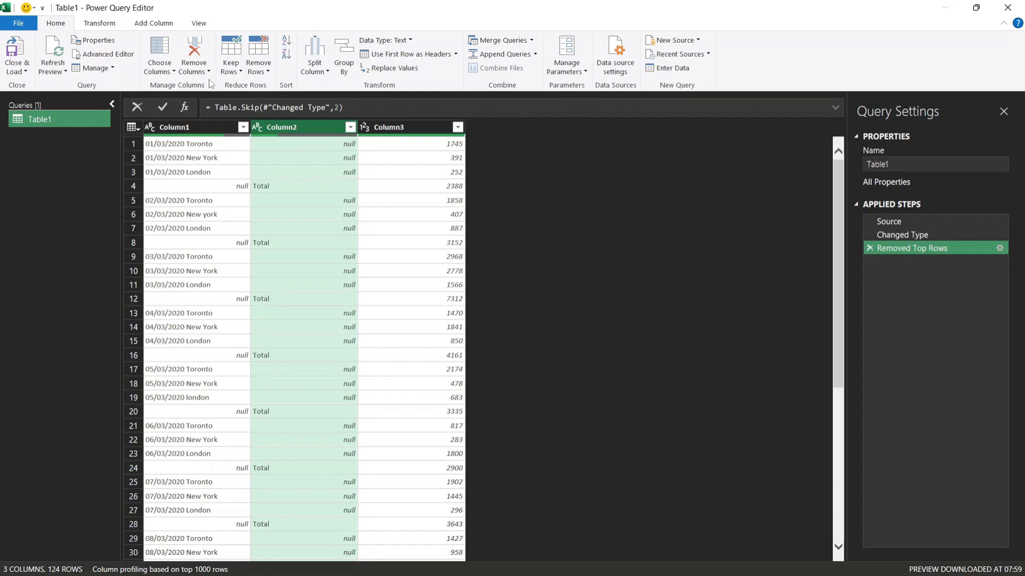
click(195, 53)
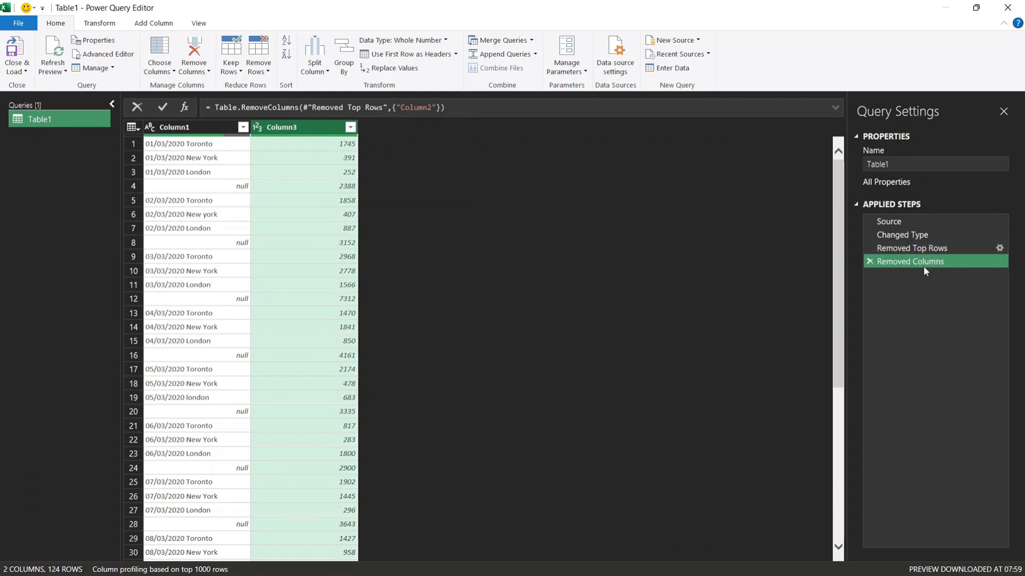
Step: Filter Column1 to exclude the null entries that belong to the total rows
click(282, 201)
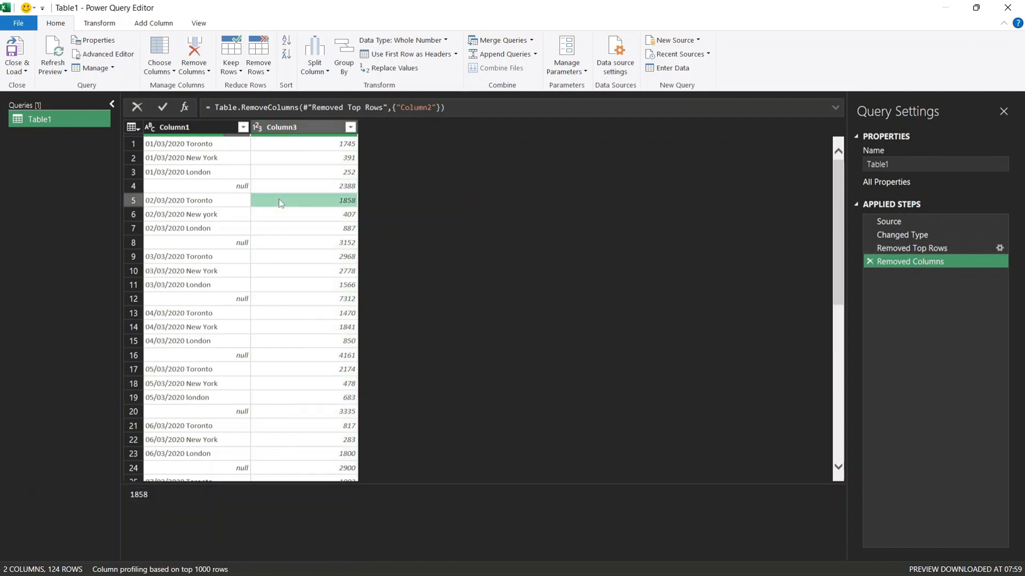
click(226, 175)
click(241, 187)
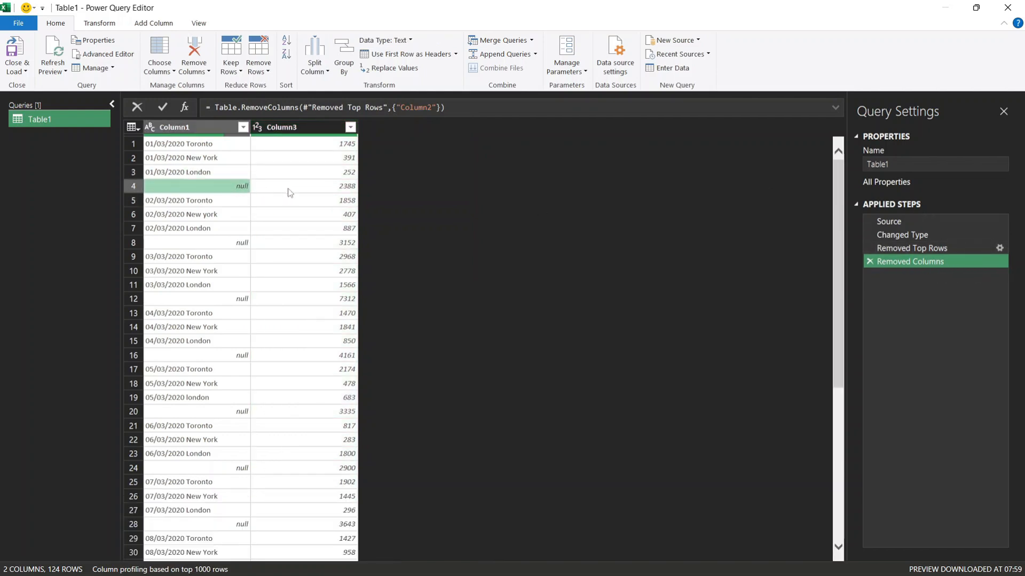
click(243, 127)
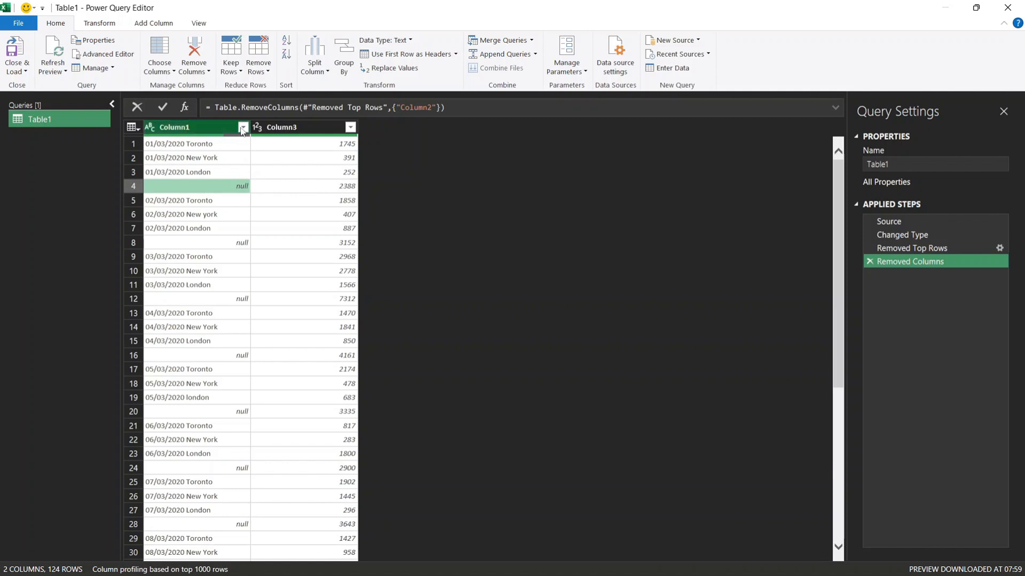
click(80, 281)
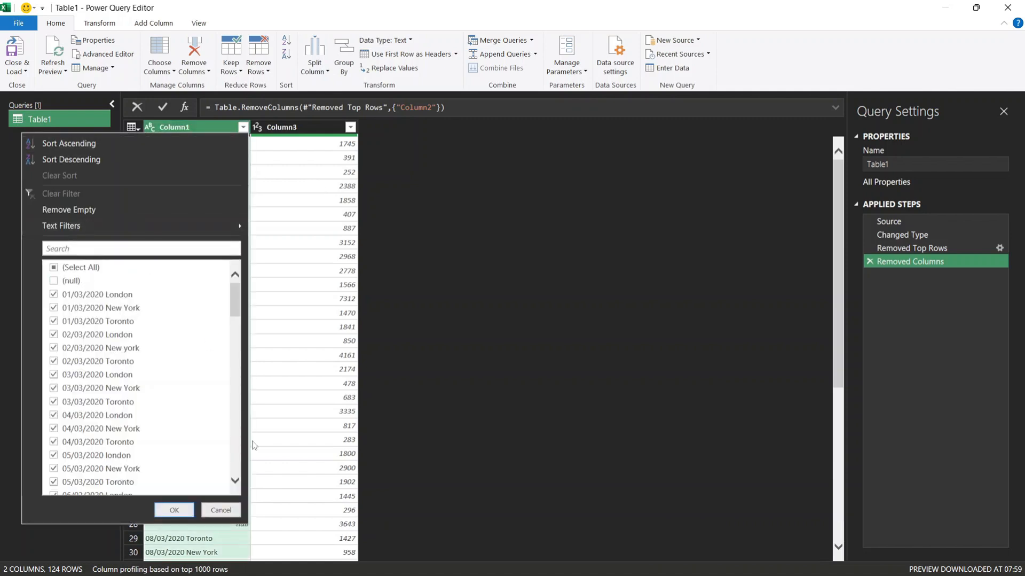
click(187, 509)
Step: Split Column1 by delimiter into columns, using Space at the left-most delimiter, to separate dates from locations
click(201, 186)
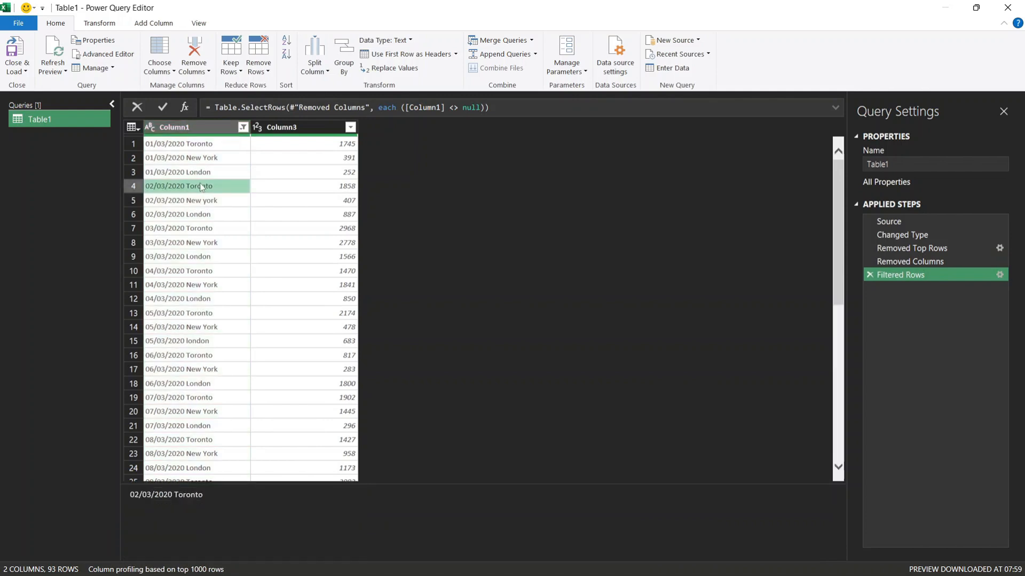
click(207, 144)
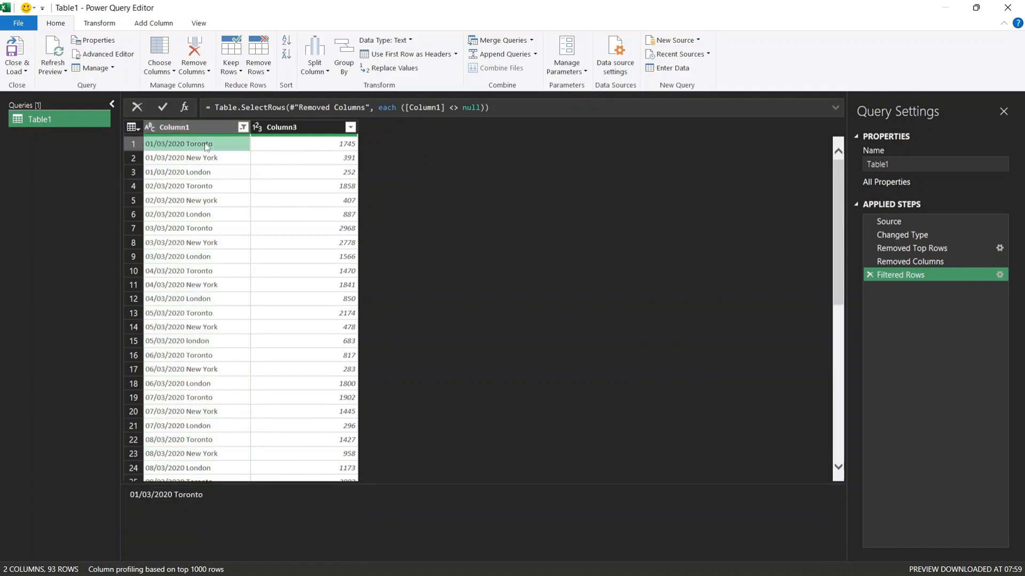
click(212, 131)
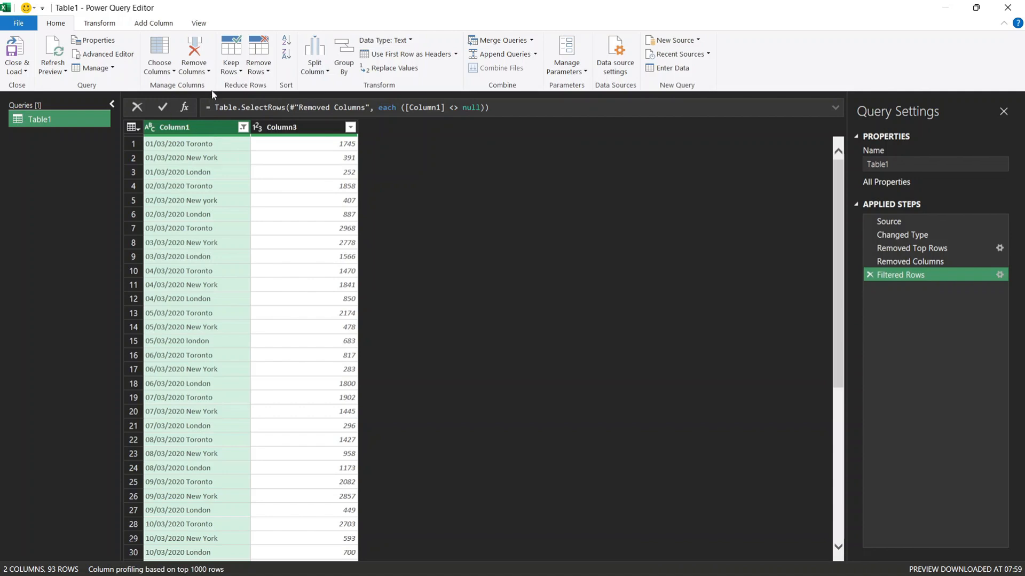
click(317, 72)
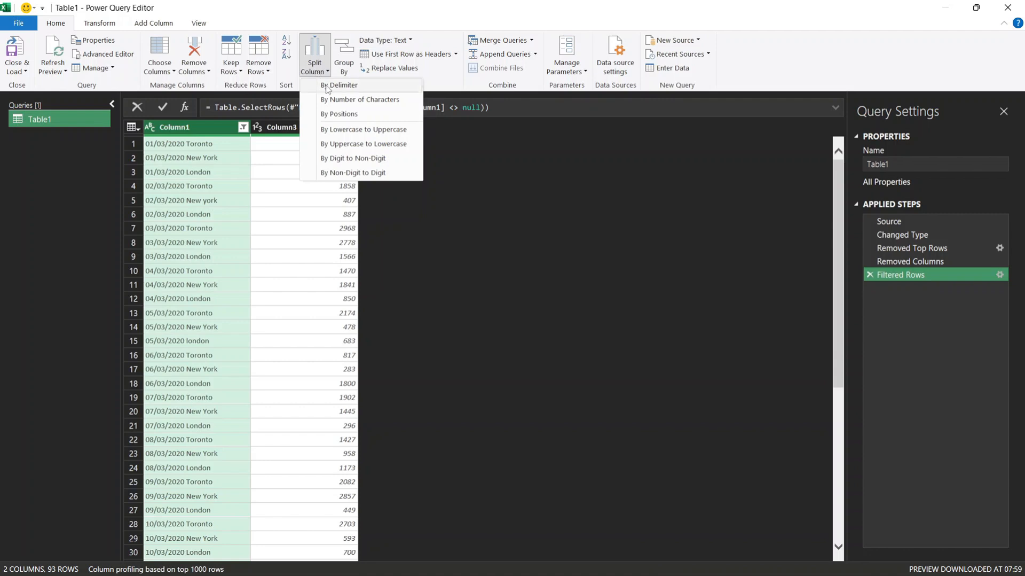
click(328, 87)
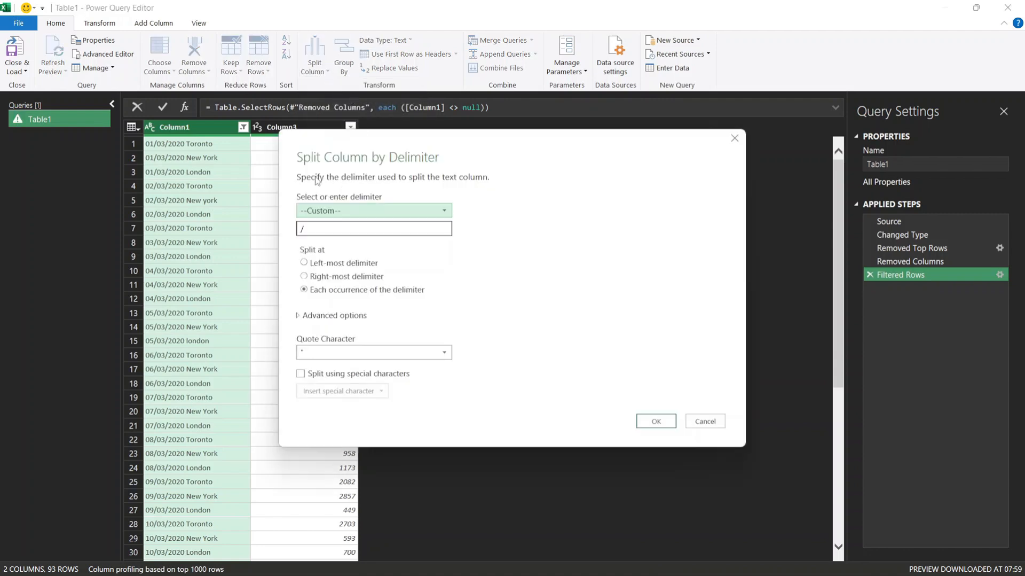
click(356, 213)
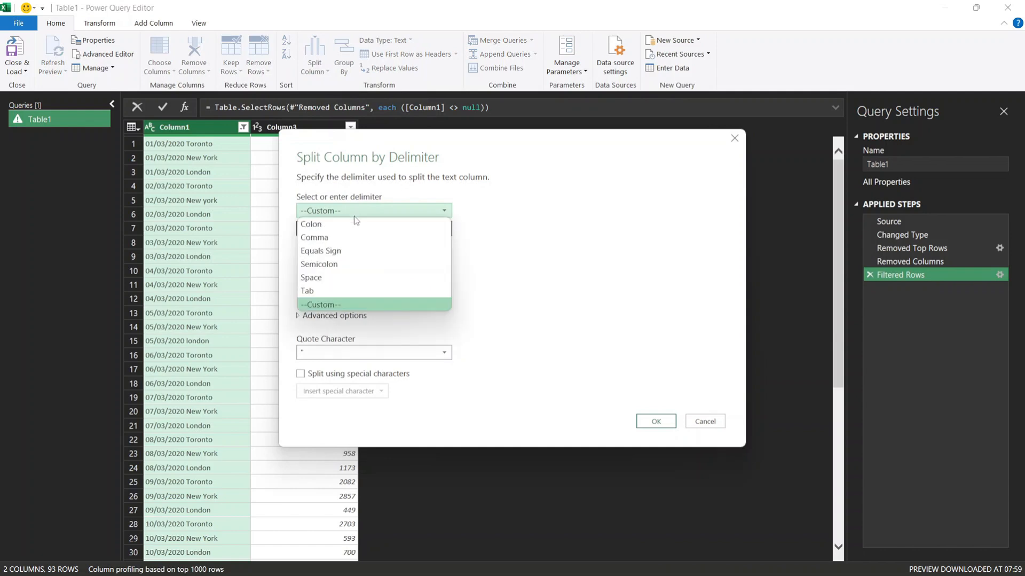
click(323, 278)
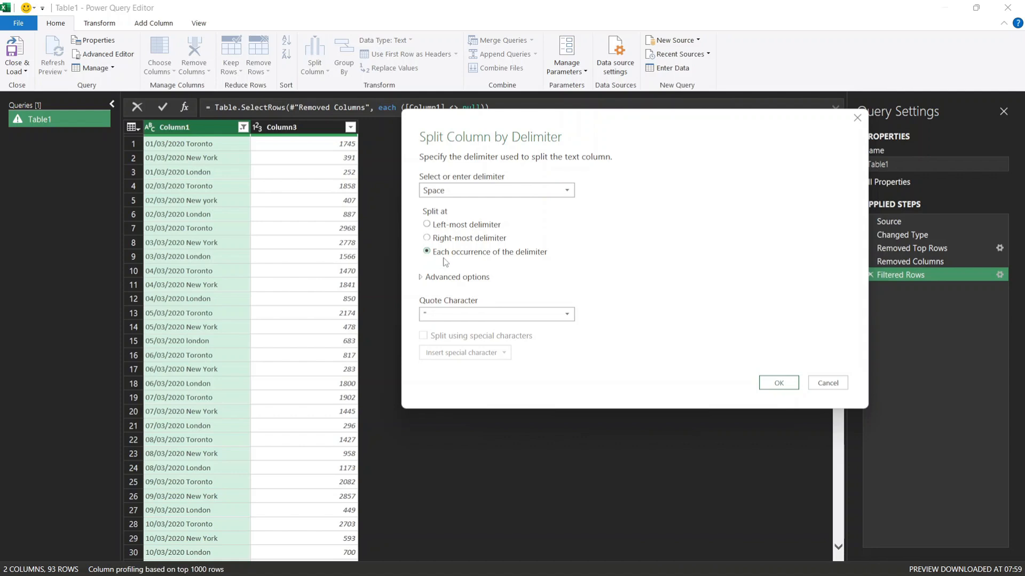
click(452, 224)
click(466, 277)
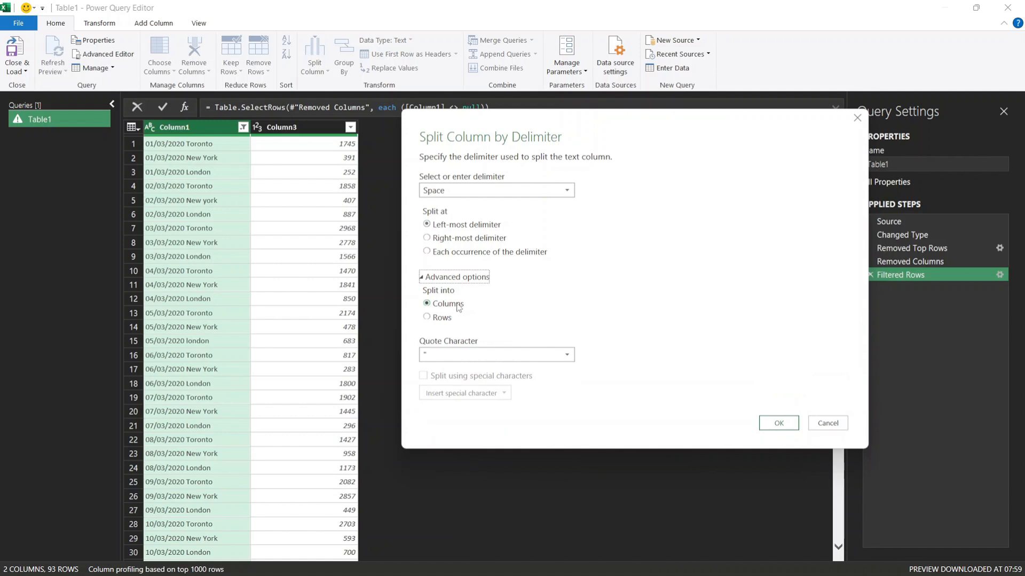
click(452, 284)
click(457, 279)
click(780, 381)
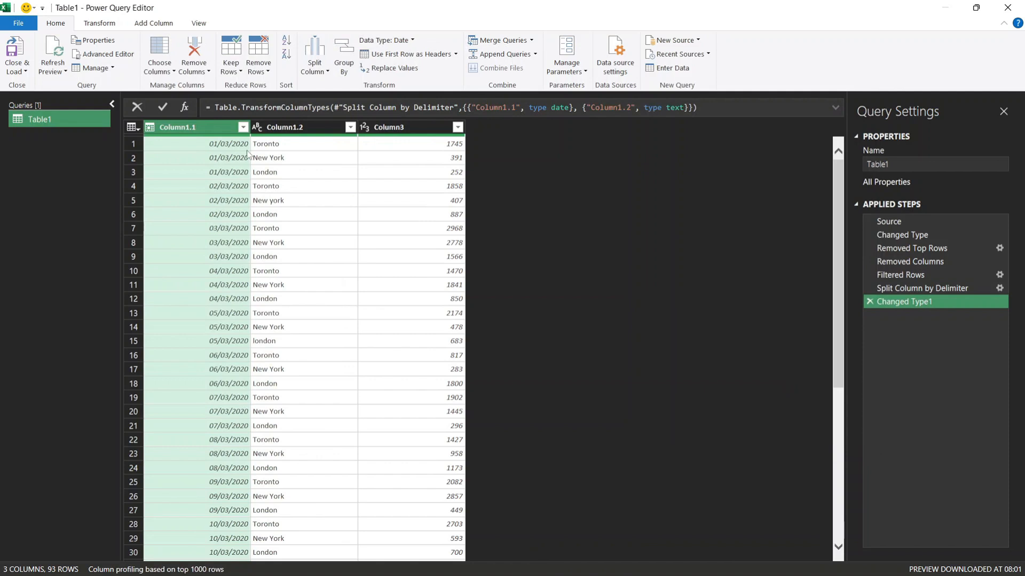
Step: Rename Column1.1, which holds the dates, as Date
click(283, 149)
click(189, 133)
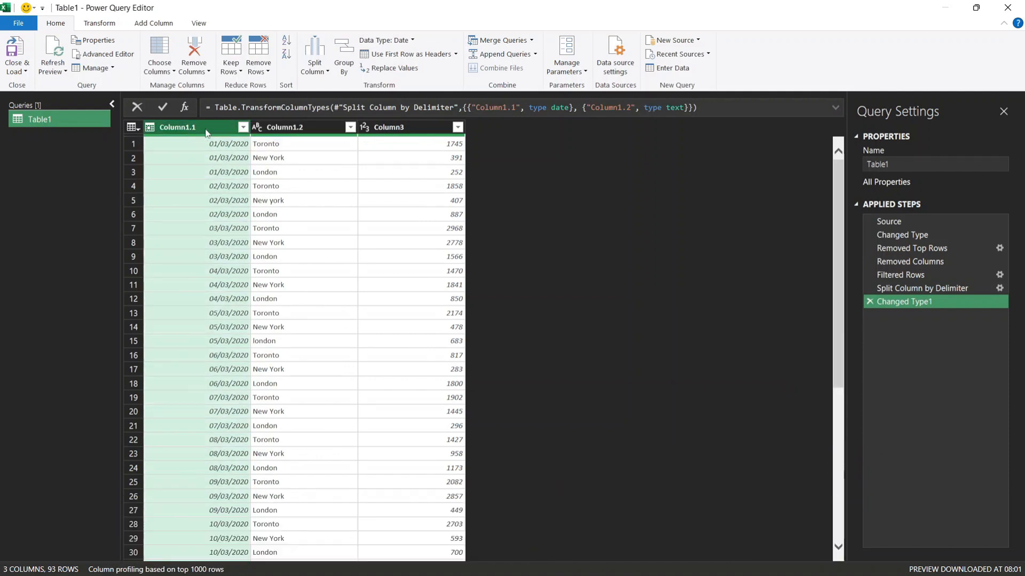
key(Right)
key(Right)
click(201, 132)
double_click(200, 128)
key(BackSpace)
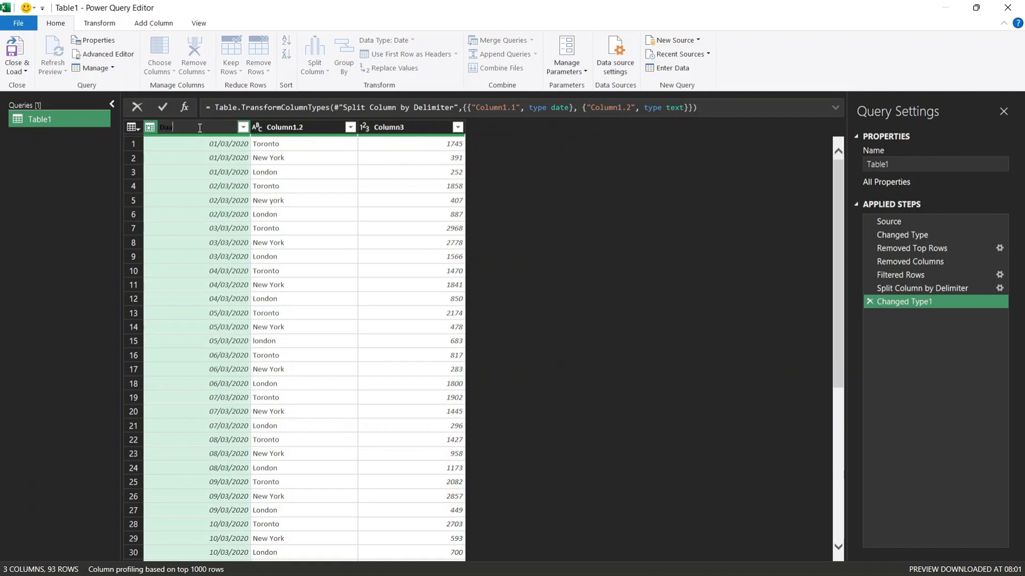
text(Date)
Step: Rename Column1.2, which holds the city names, as Location
click(286, 128)
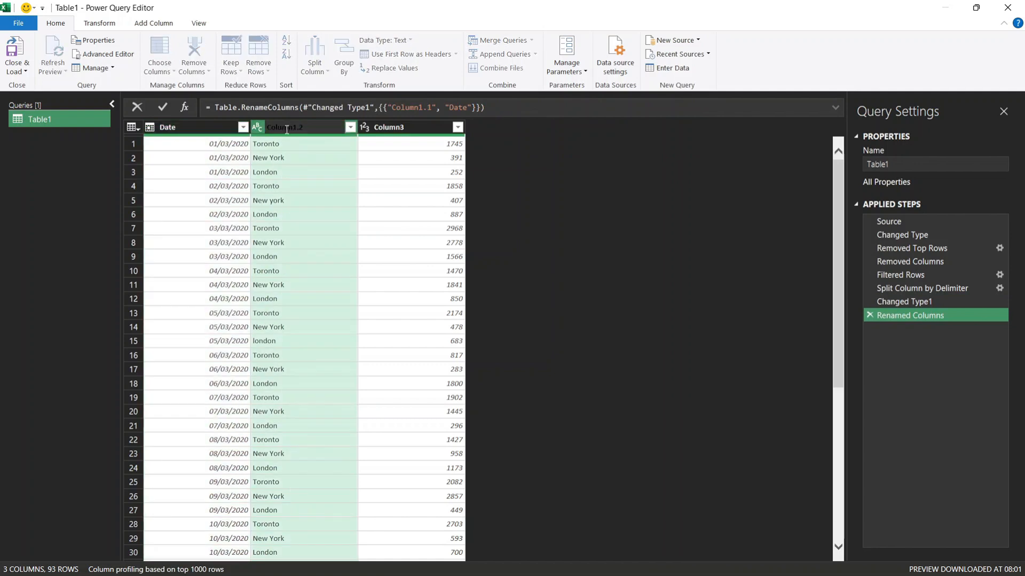
text(Location)
key(Return)
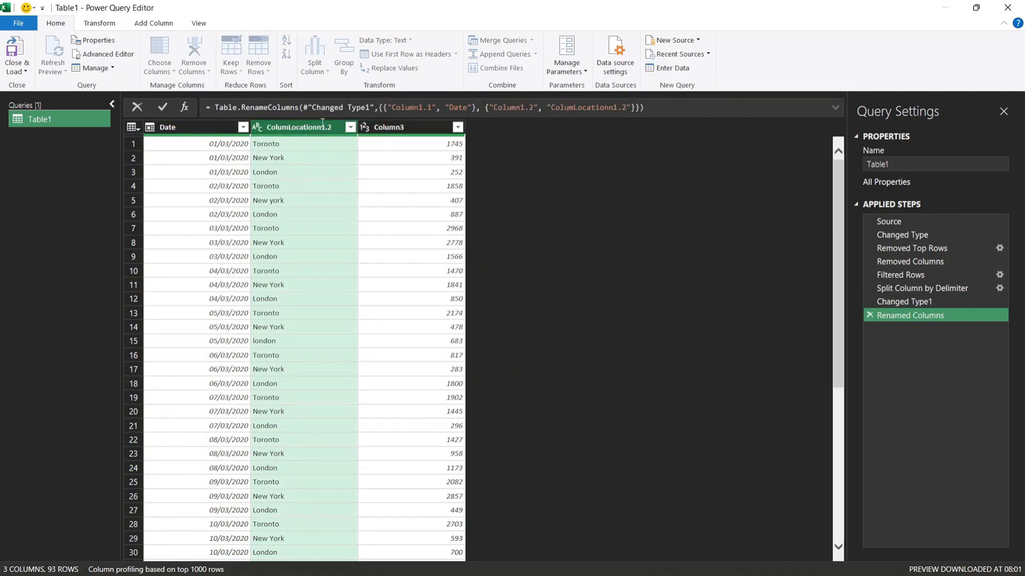
double_click(323, 122)
text(Location)
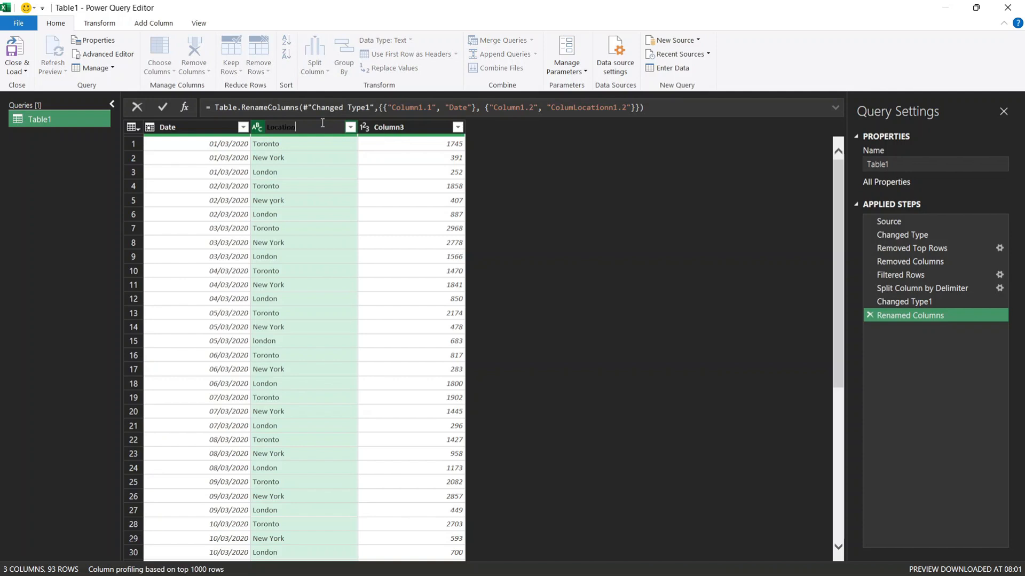
Step: Rename Column3, which holds the sales figures, as Sales
double_click(394, 127)
text(Sa)
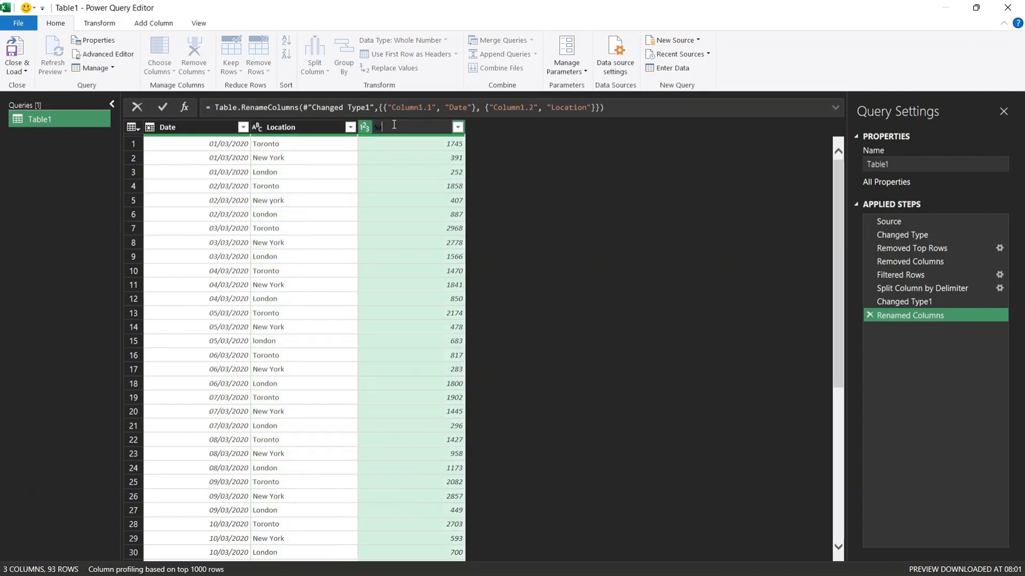
text(les)
key(Return)
click(301, 160)
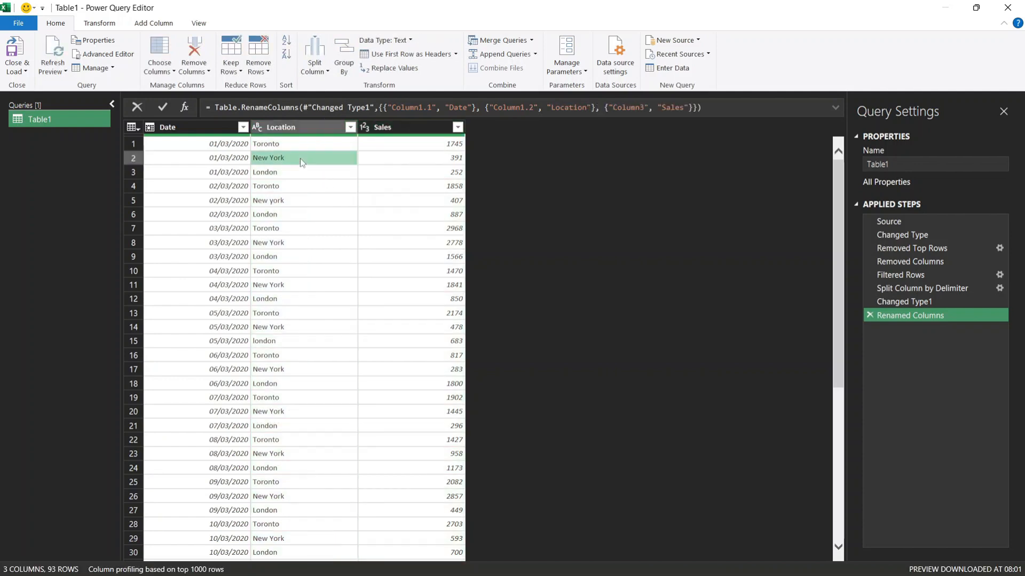
Step: Capitalize each word in the Location column so the city names are written consistently
click(277, 133)
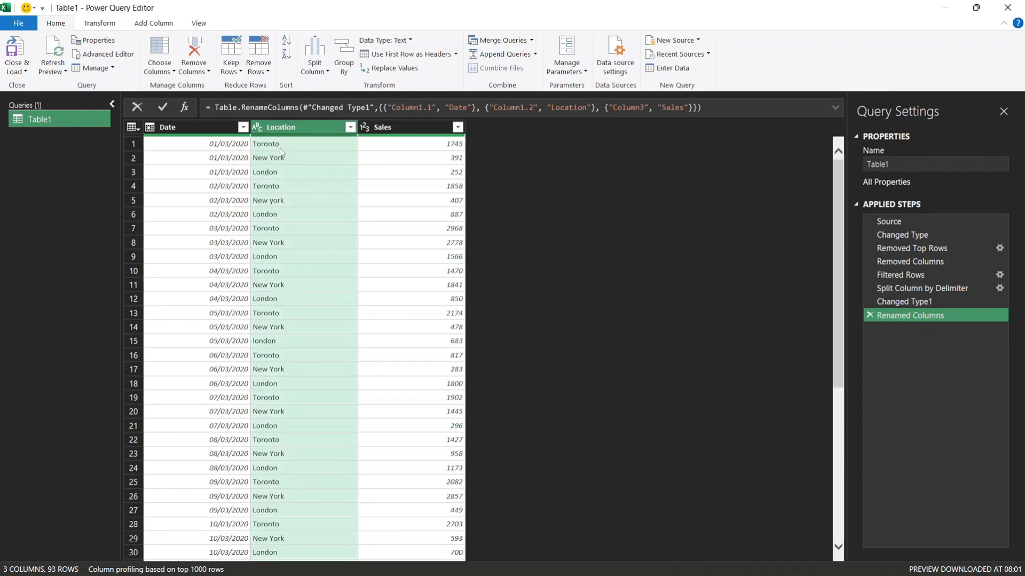
click(283, 158)
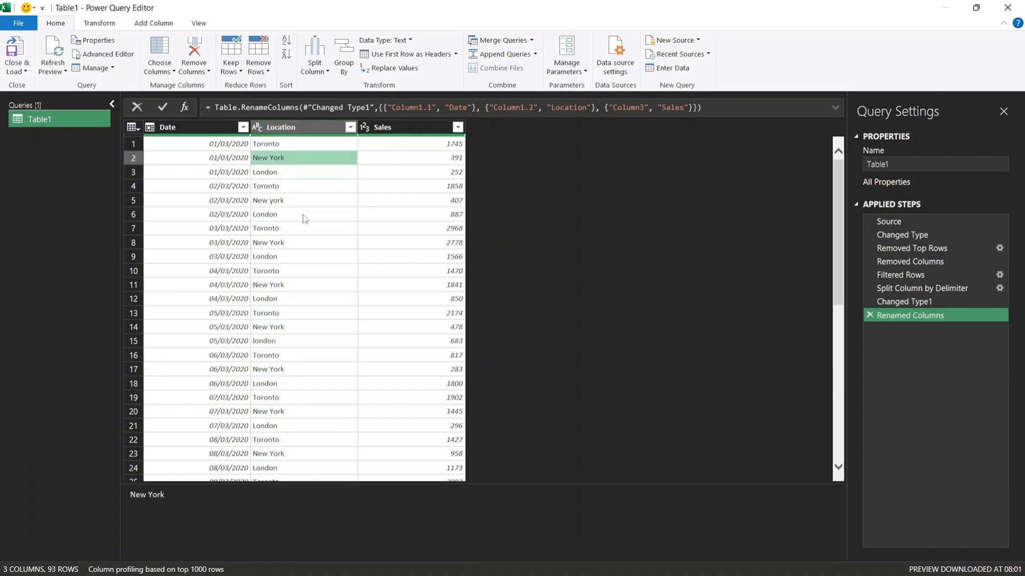
click(261, 177)
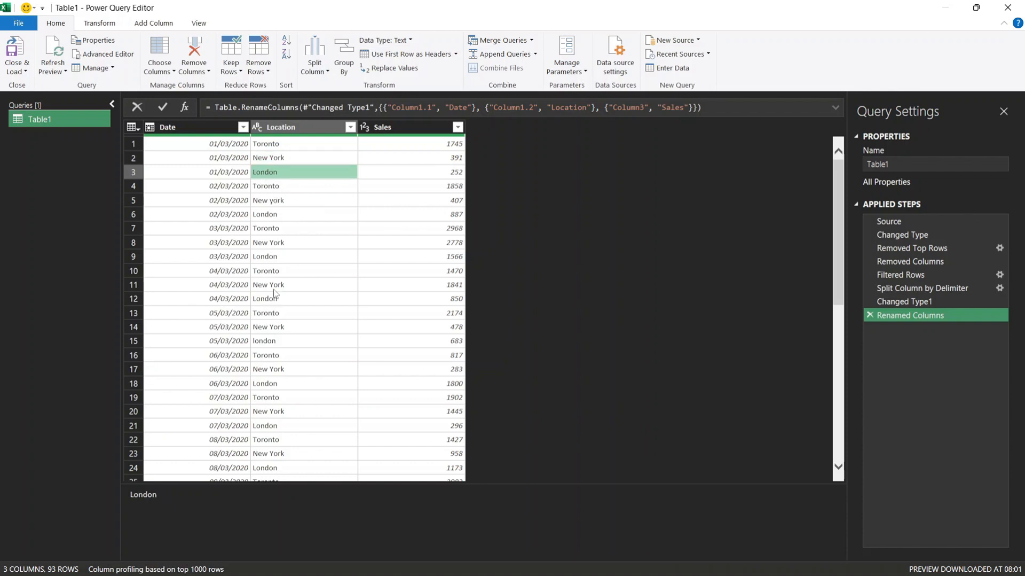
click(258, 345)
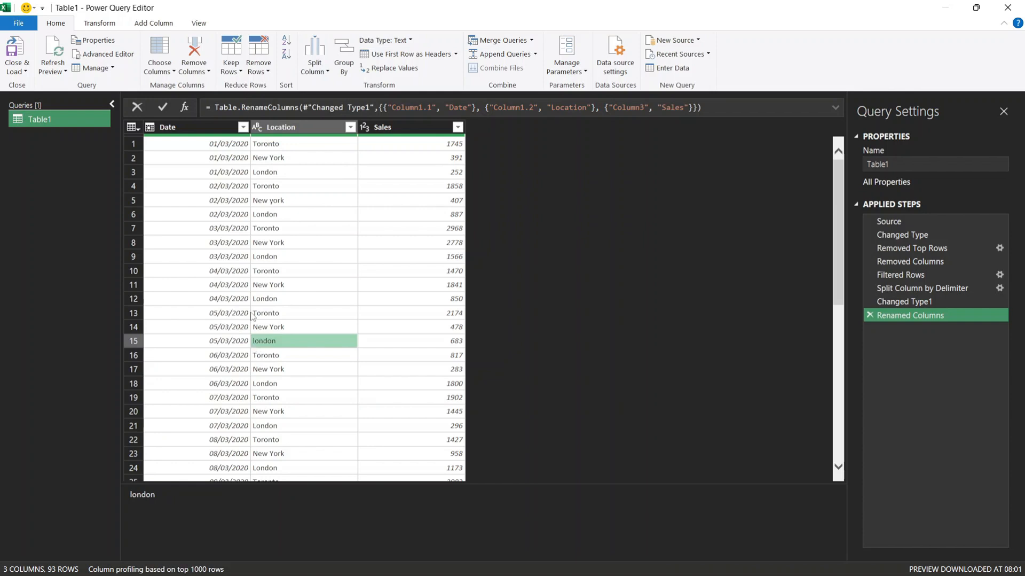
click(265, 132)
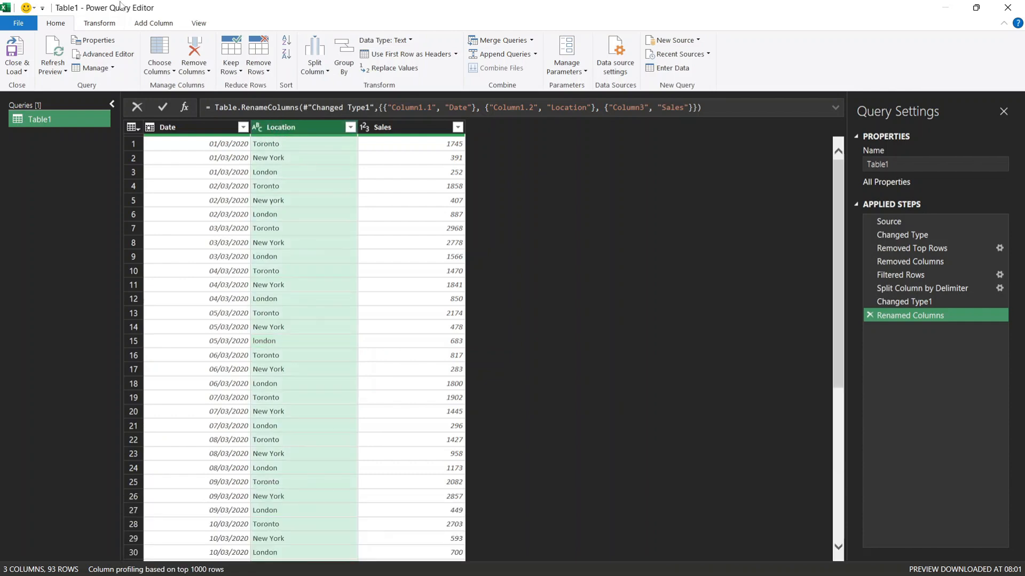
click(93, 27)
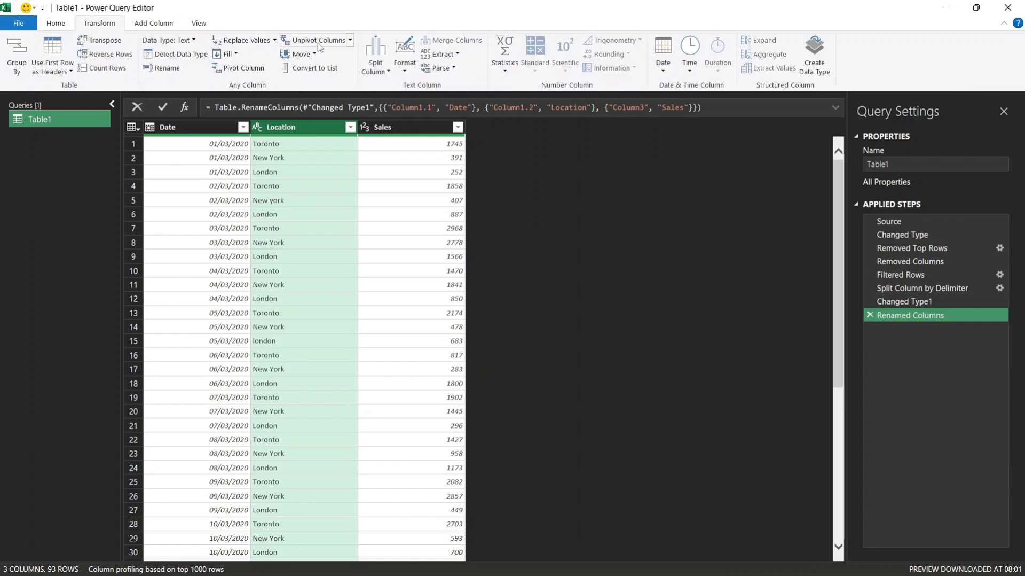
click(408, 72)
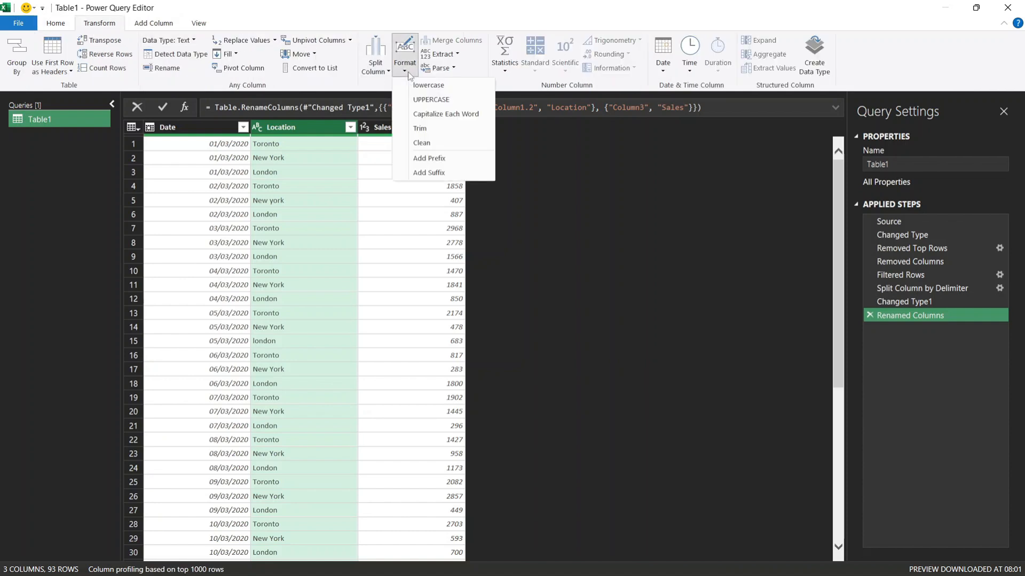
click(462, 120)
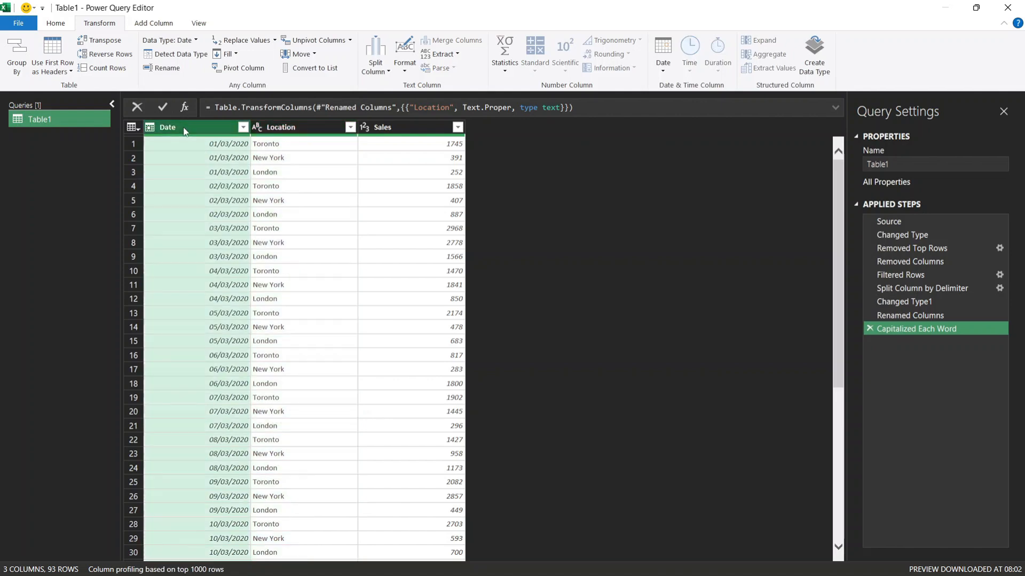
Step: Change the data type of the Sales column to Currency
click(180, 129)
click(365, 127)
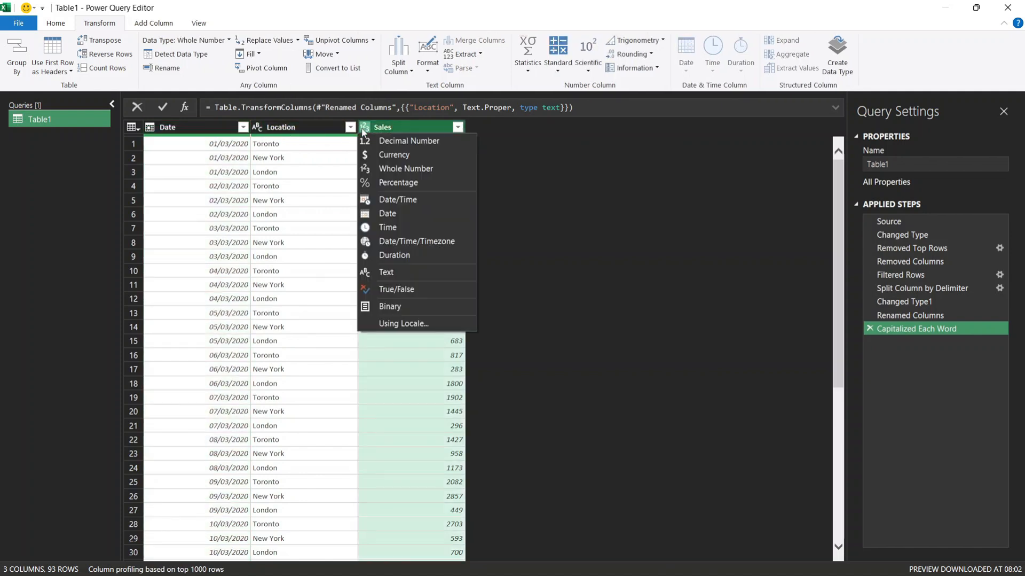
click(422, 160)
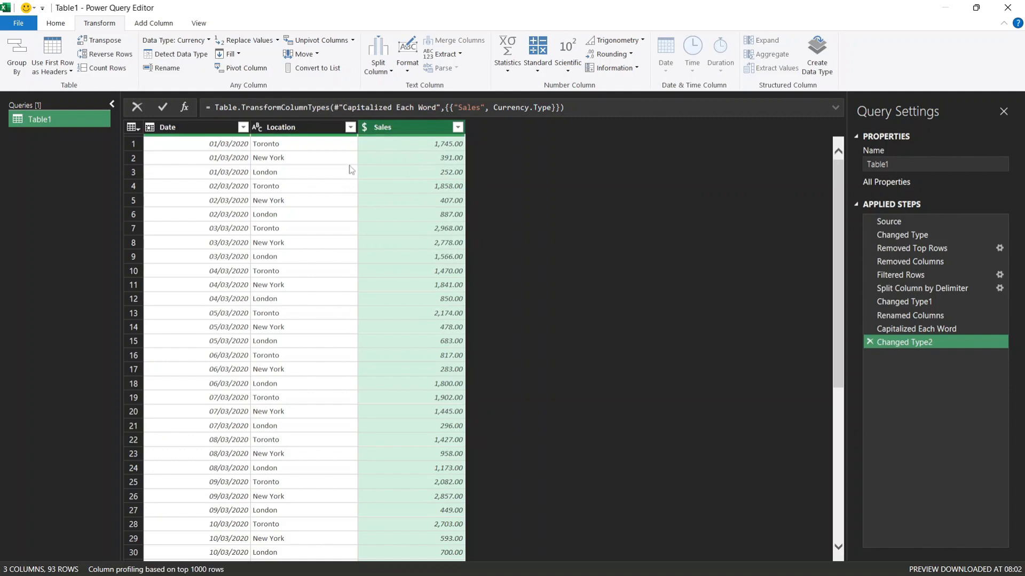
click(304, 159)
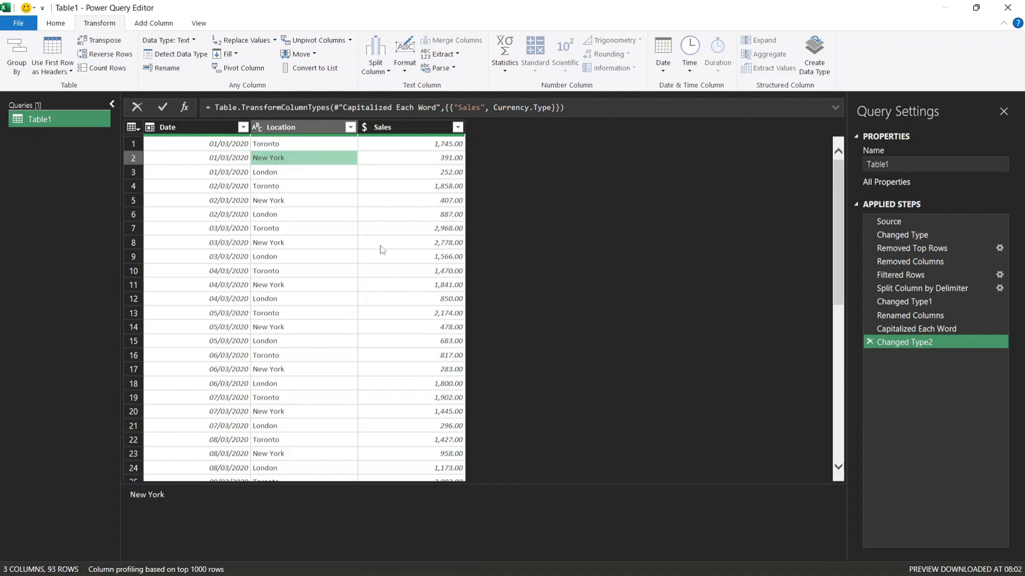
Step: Review the settings of the Removed Top Rows, Filtered Rows and Split Column by Delimiter steps without changing them
click(1000, 249)
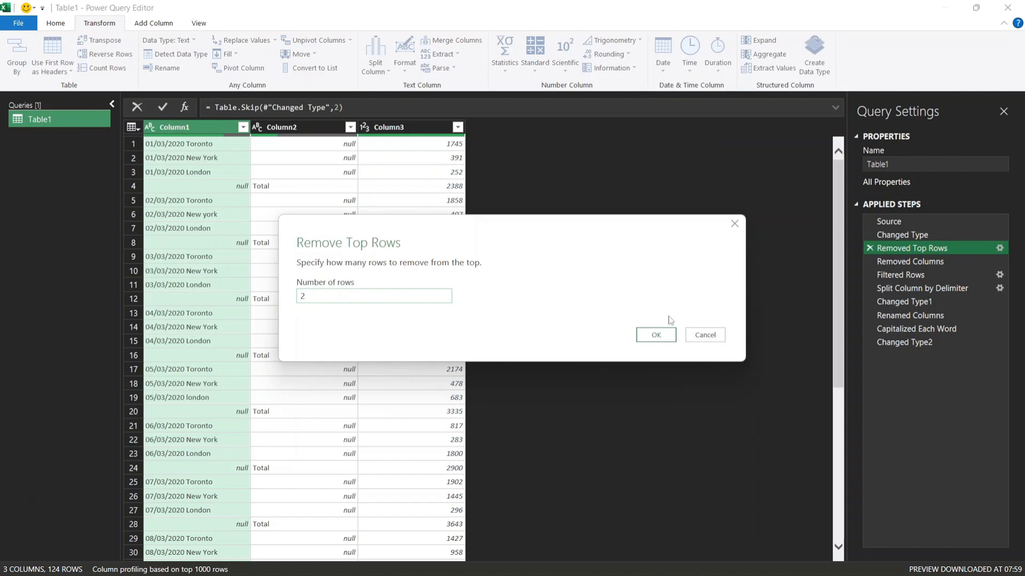
click(734, 223)
click(1000, 274)
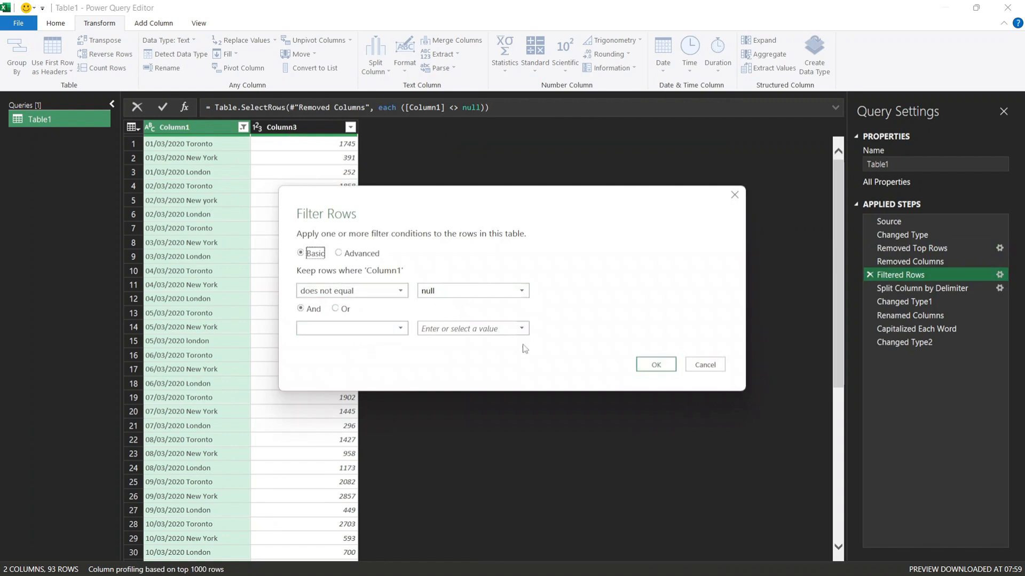
click(705, 364)
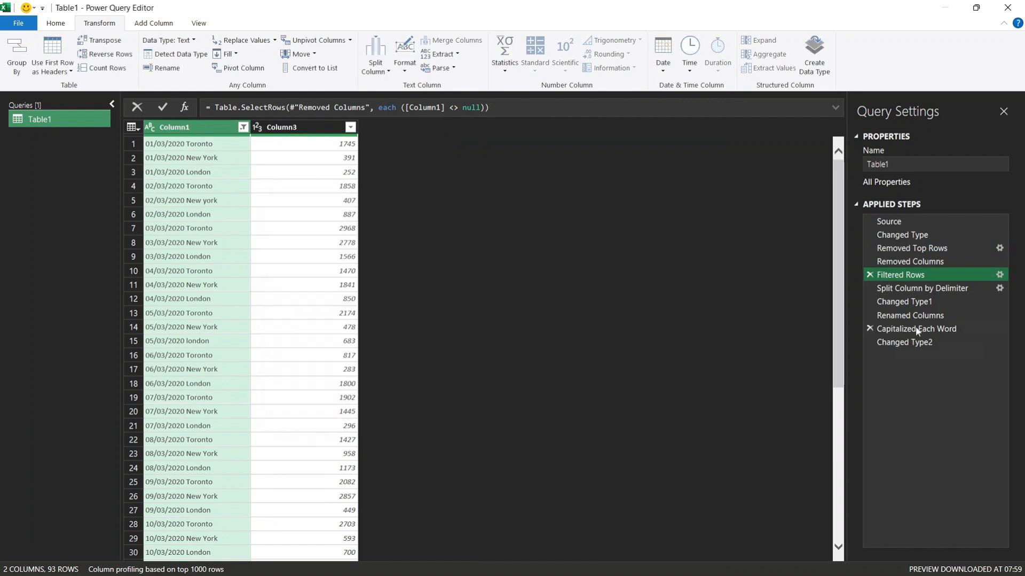
click(1000, 288)
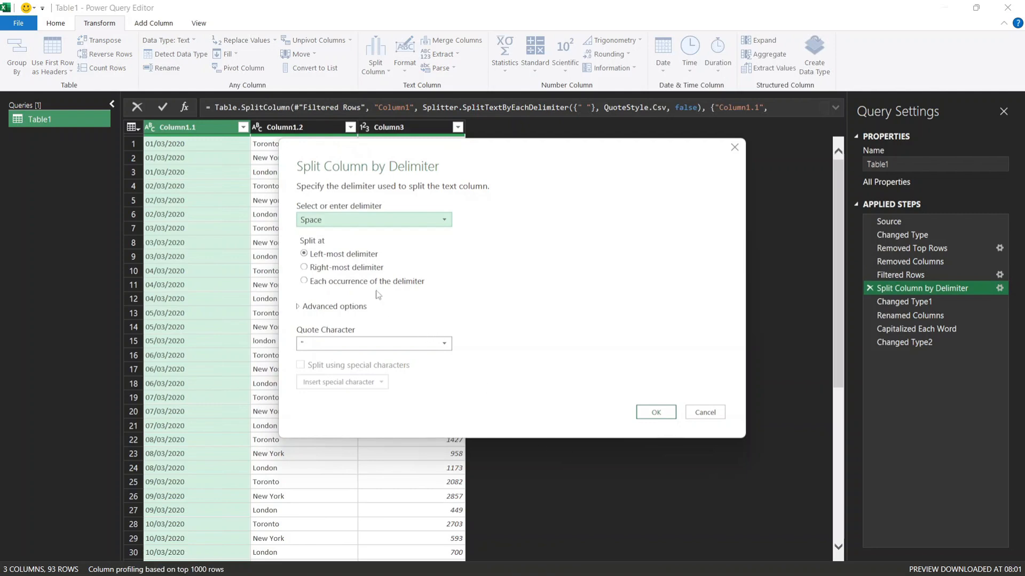
click(708, 414)
Step: Close the query and load it as a table to cell G1 of the existing Sales worksheet, applying the suggested default query table style
click(262, 234)
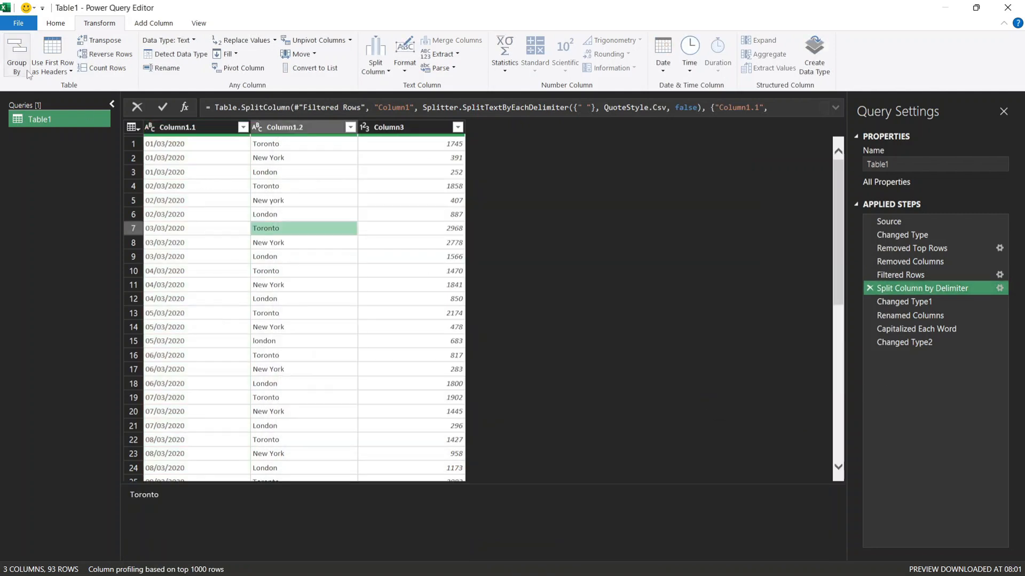
click(56, 24)
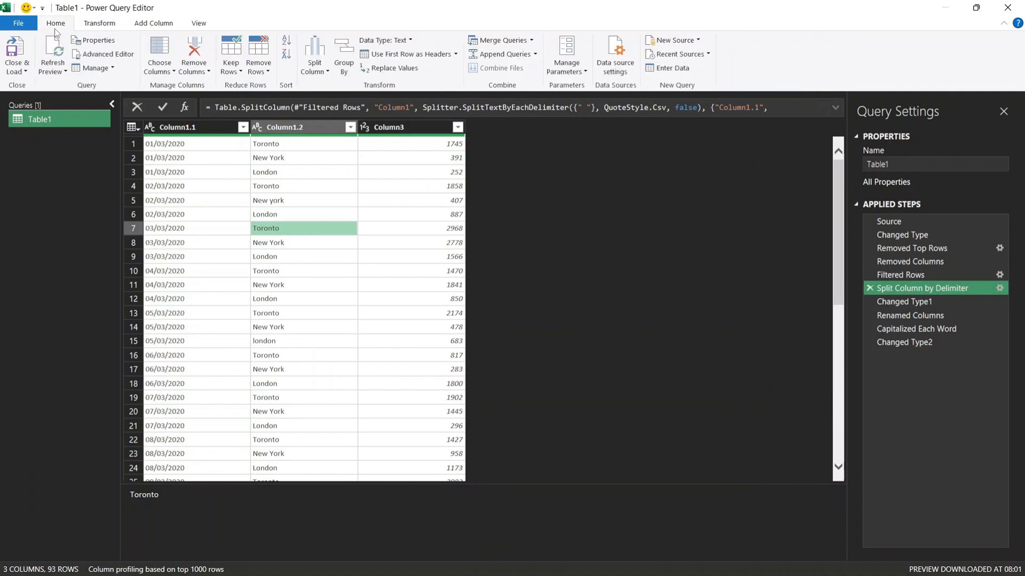
click(27, 71)
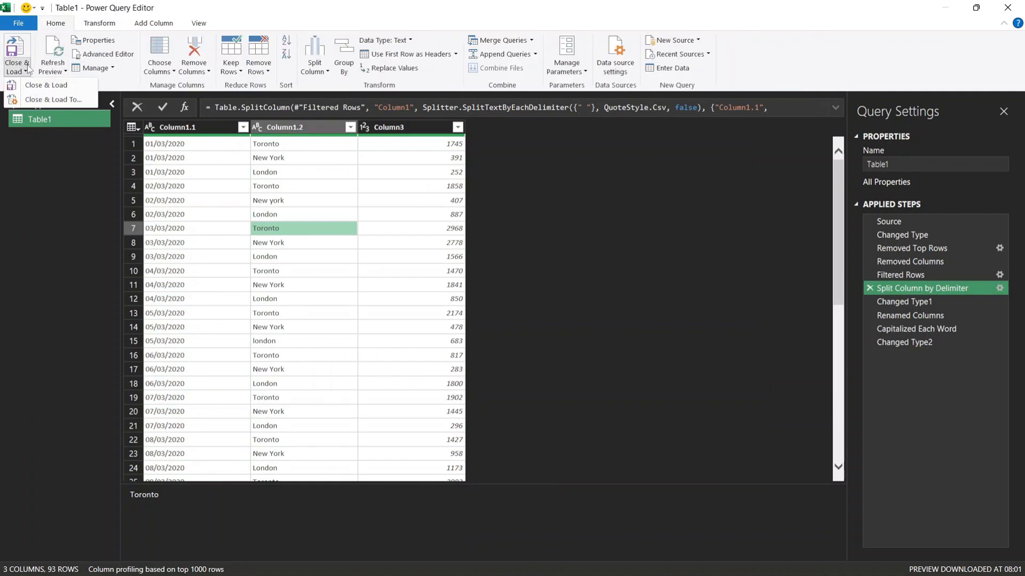
click(54, 100)
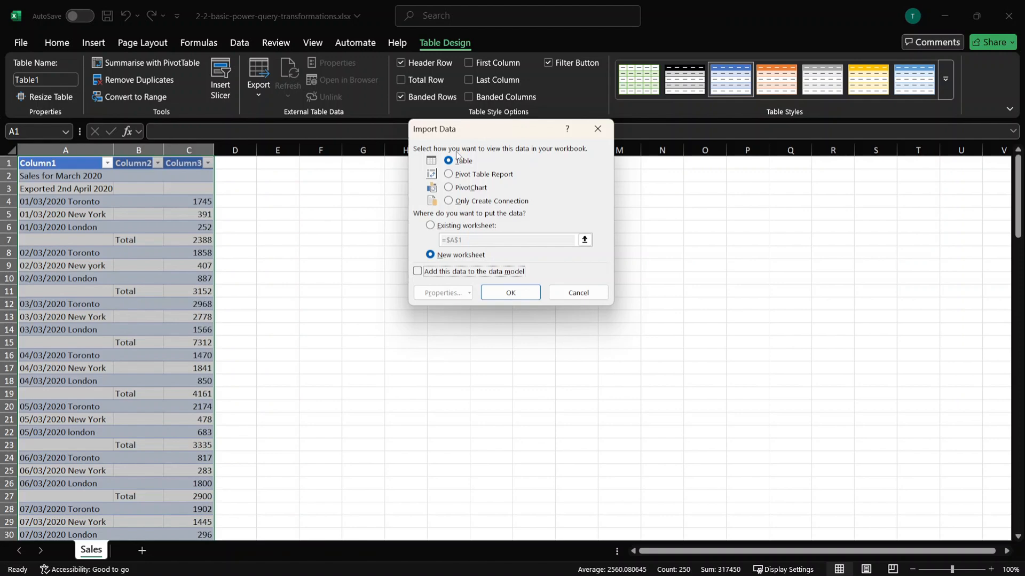
drag(497, 130, 553, 144)
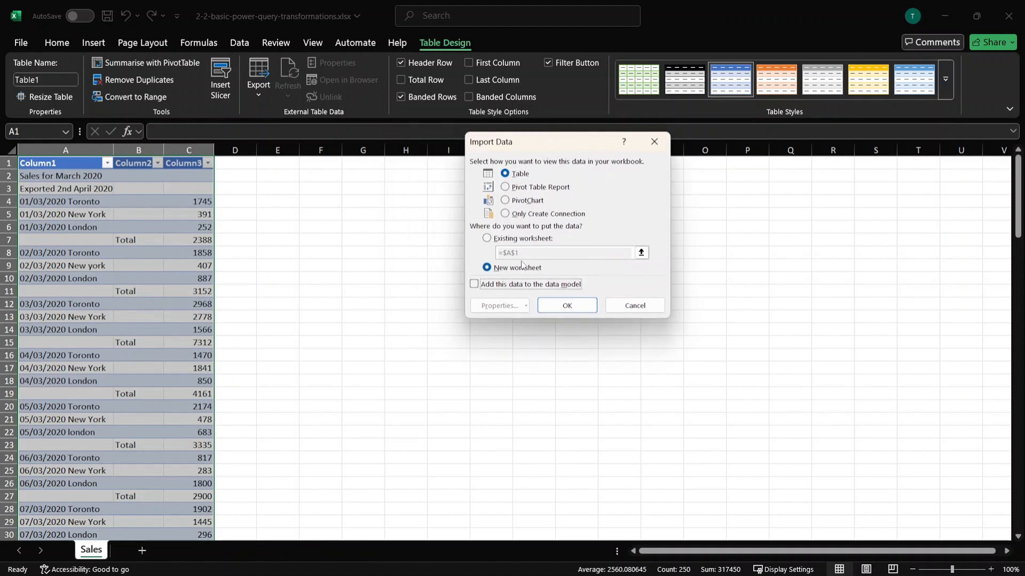
click(509, 241)
click(363, 163)
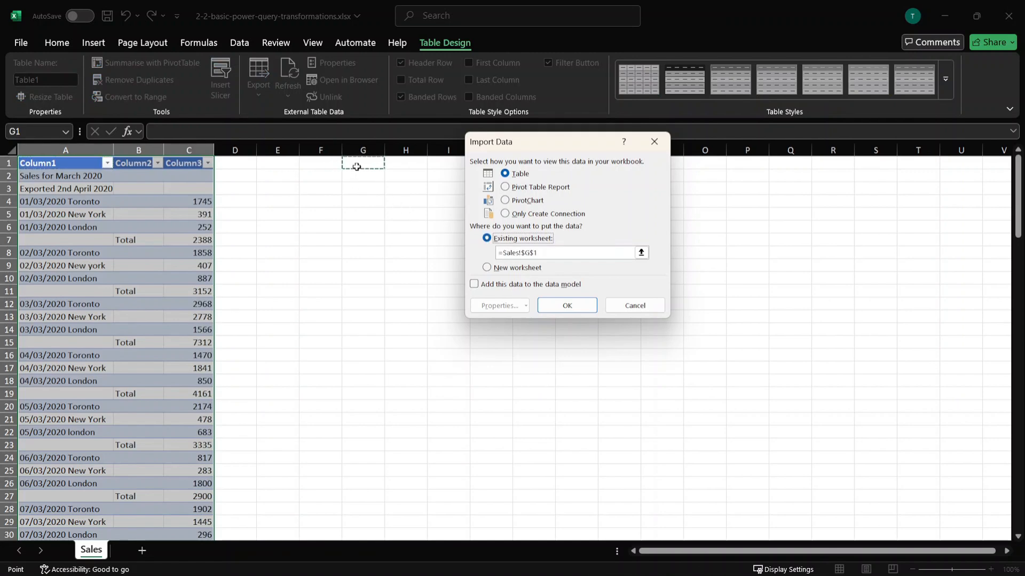
click(567, 305)
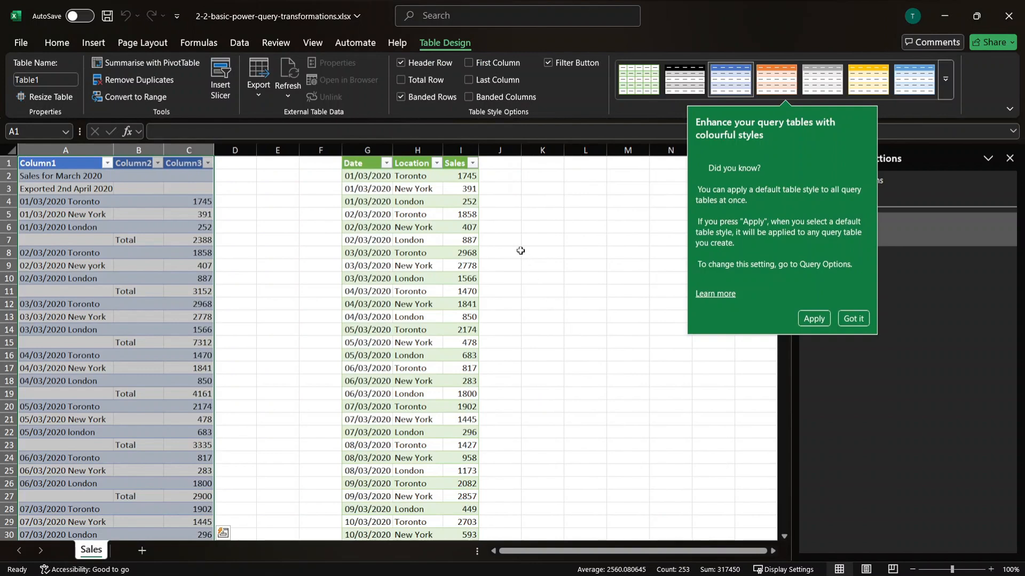
click(813, 318)
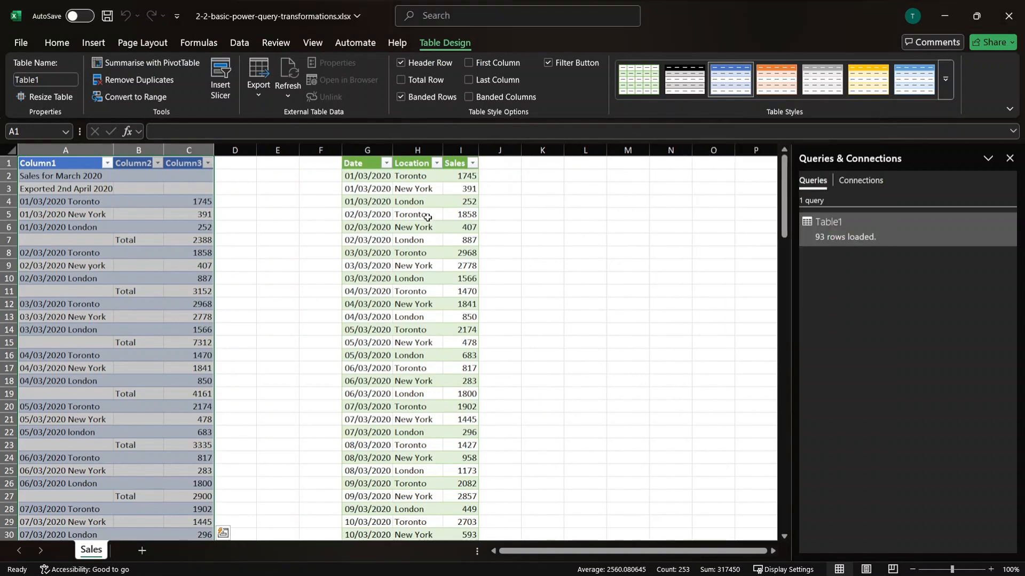
Step: Widen the loaded table's Location and Sales columns and close the list of workbook queries
click(391, 148)
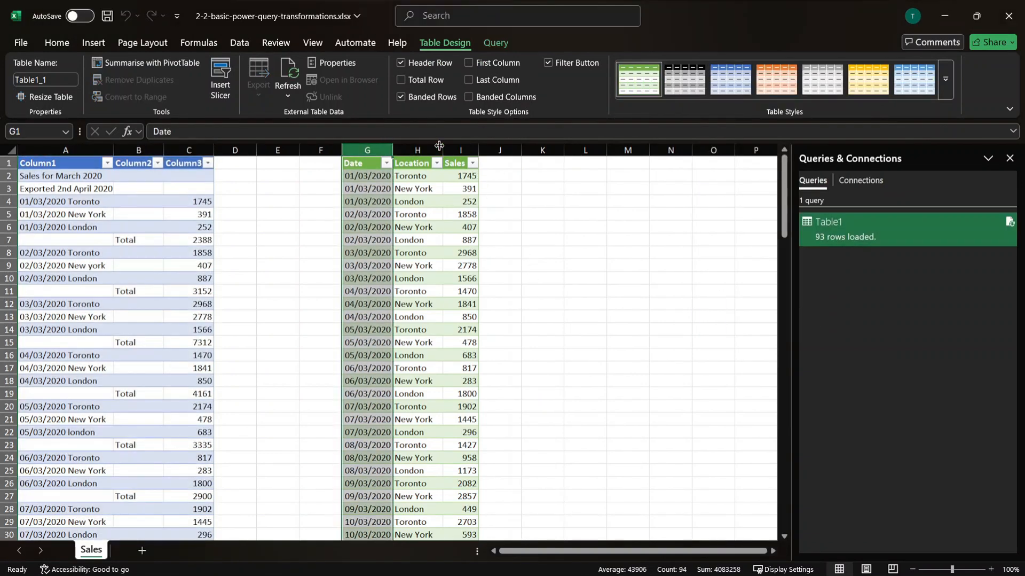
drag(443, 149, 505, 150)
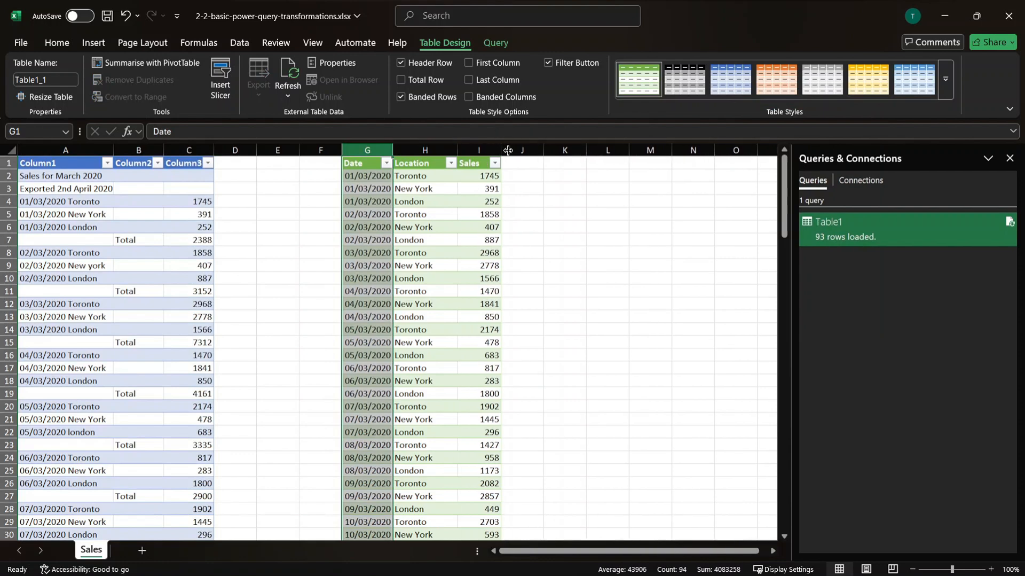
click(1010, 159)
click(610, 277)
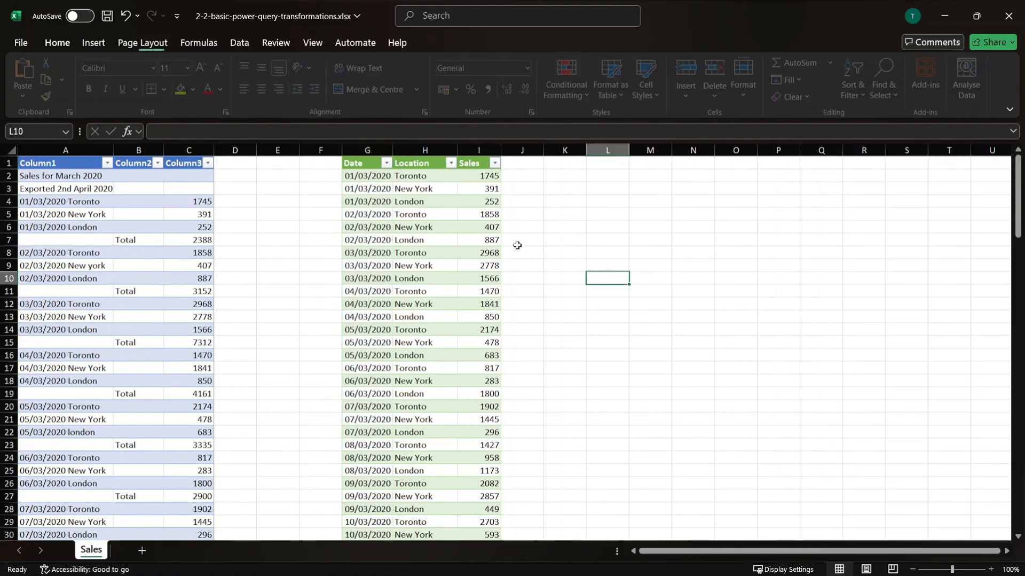
Step: Examine the dates, locations and sales of the loaded table down to its last row, beside the original export
click(517, 244)
click(467, 242)
click(371, 215)
click(367, 150)
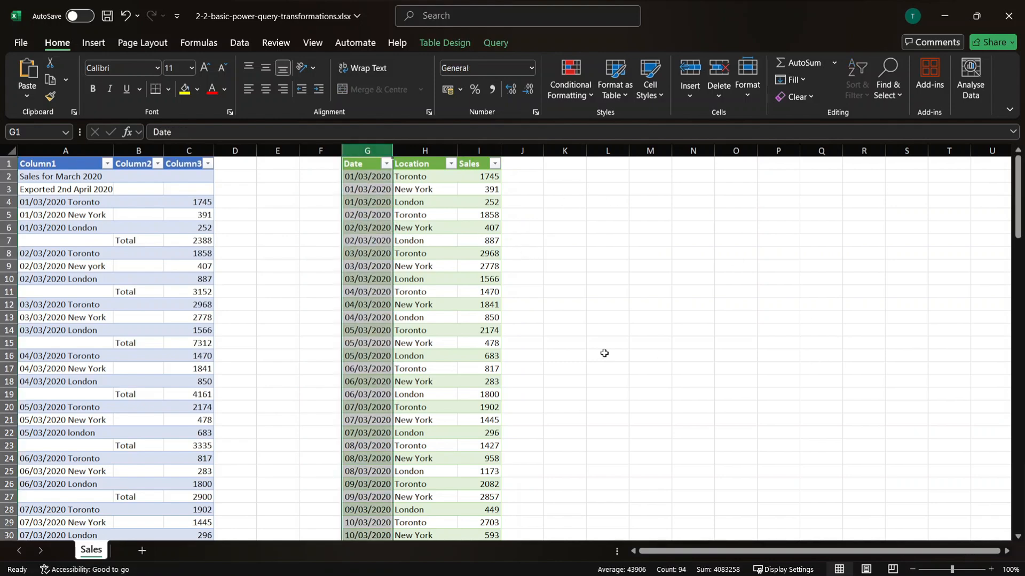
click(380, 186)
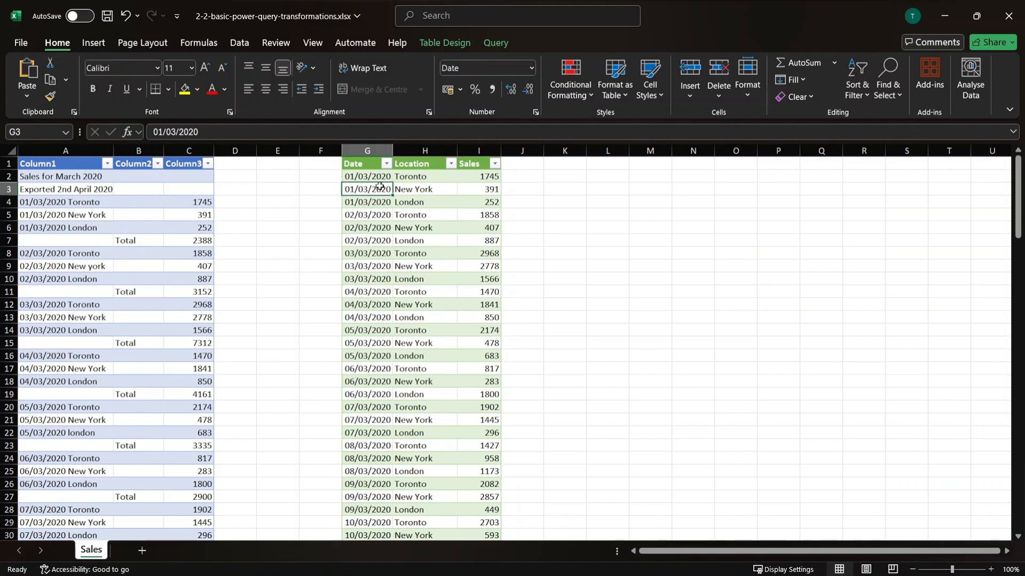
scroll(380, 186, down, 12)
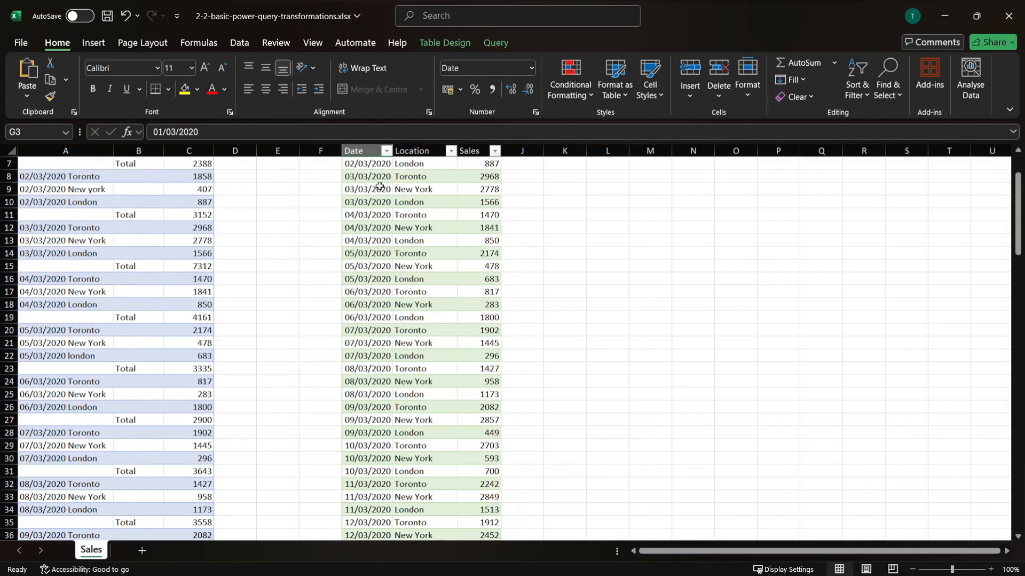
scroll(380, 185, down, 3)
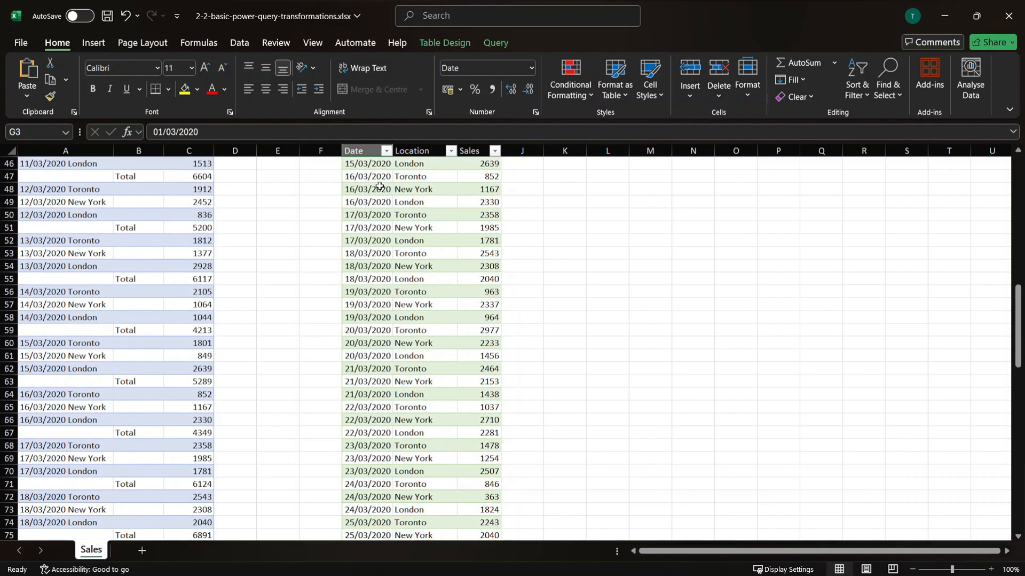
scroll(380, 186, down, 8)
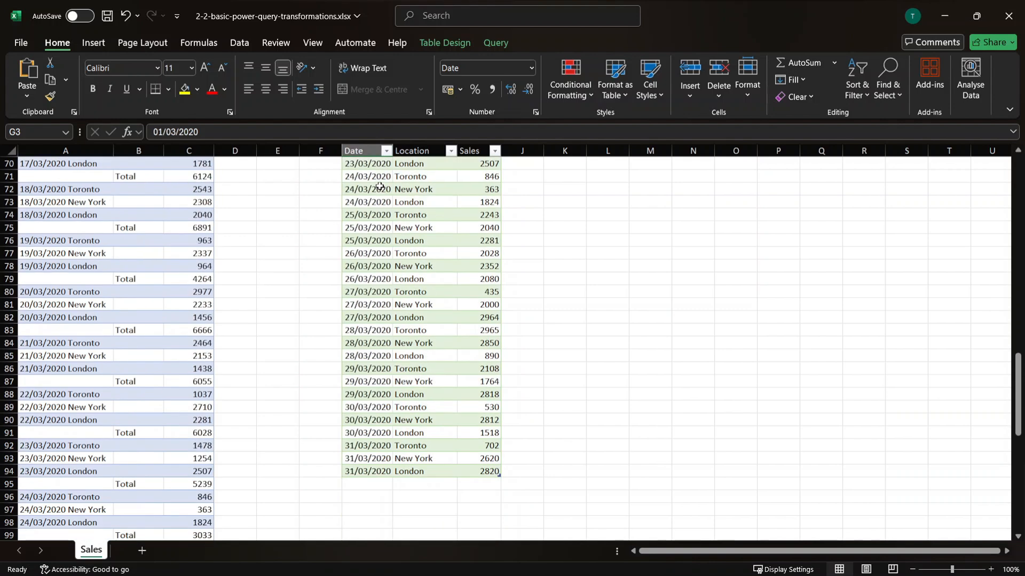
scroll(380, 186, up, 20)
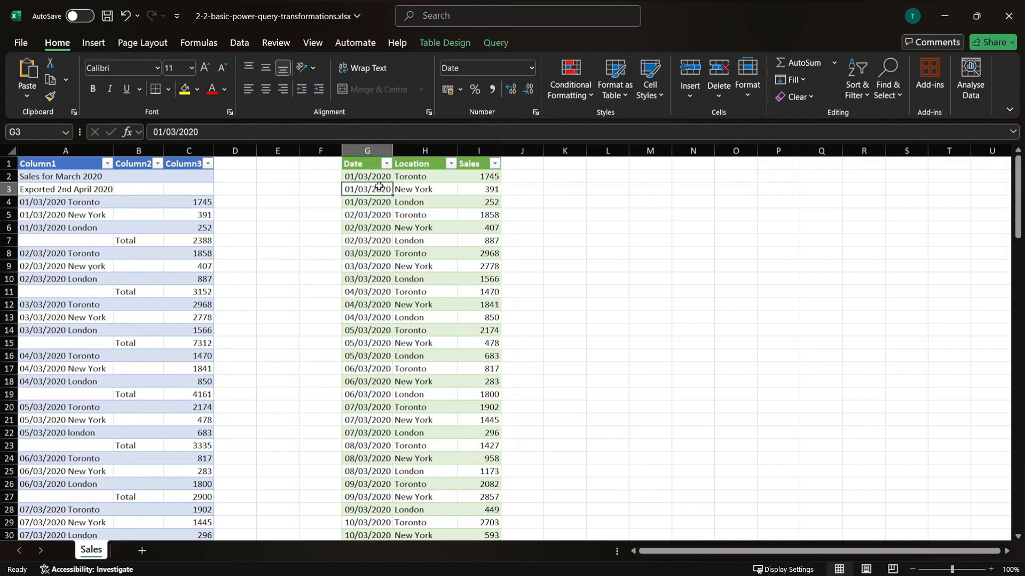
click(411, 185)
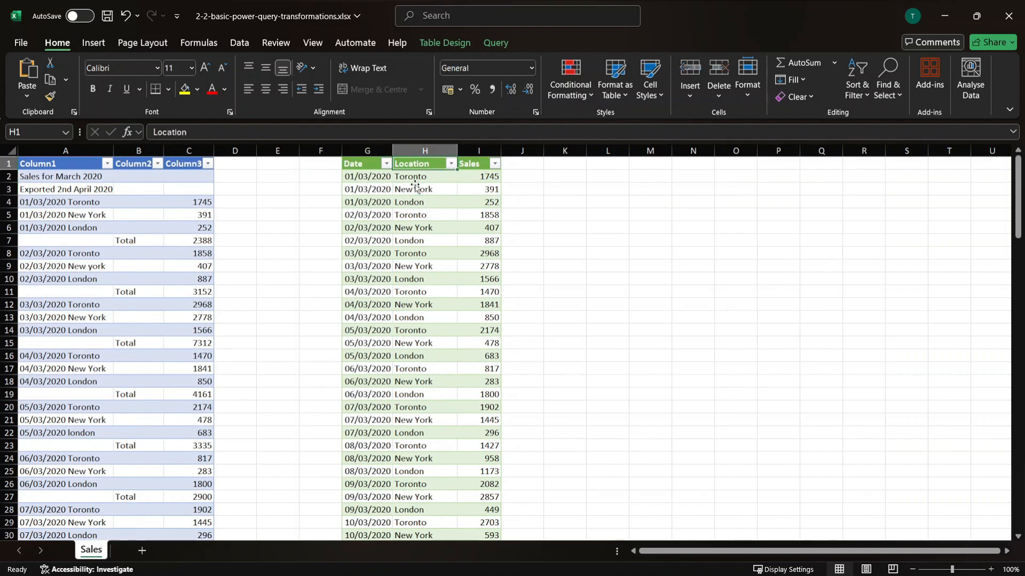
click(455, 279)
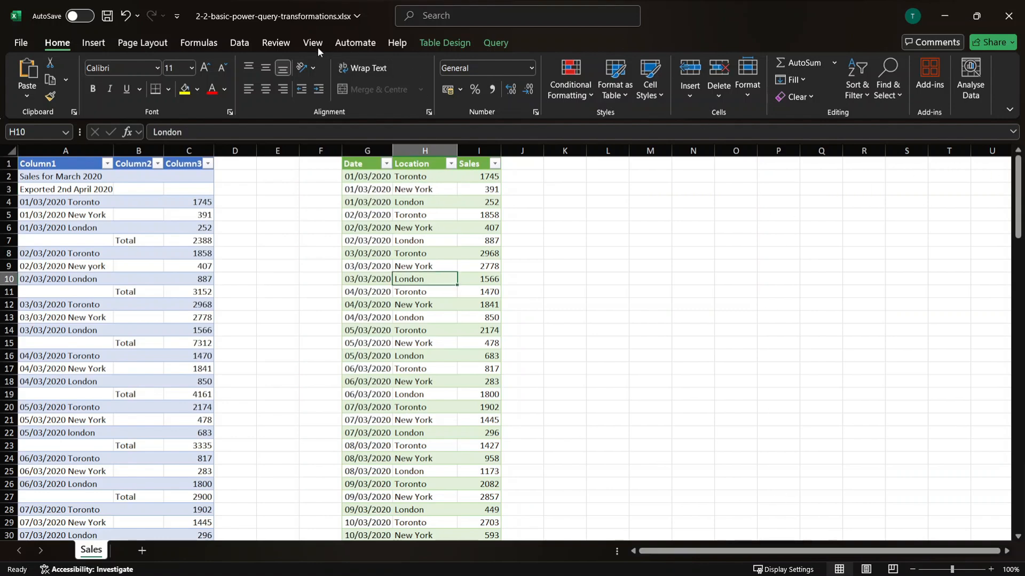
Step: Open the Table1 query from the workbook's query list in the Power Query Editor, close it unchanged and hide the query list
click(233, 44)
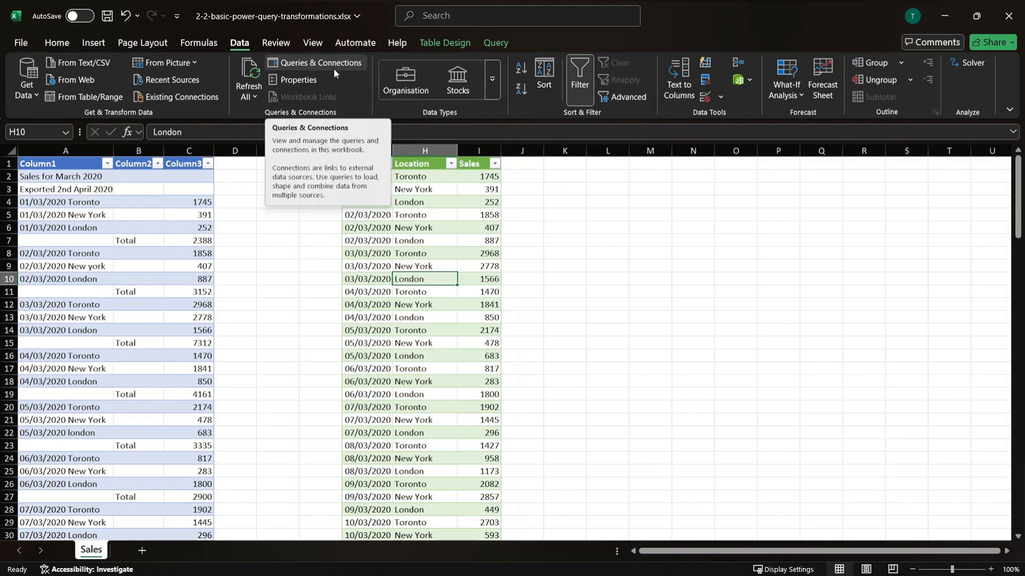
click(303, 64)
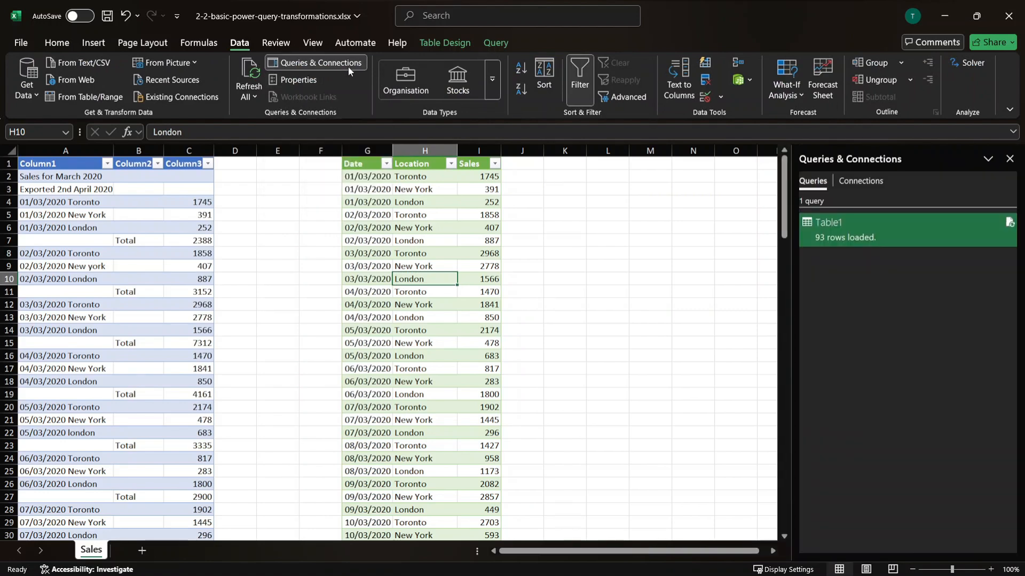
right_click(966, 236)
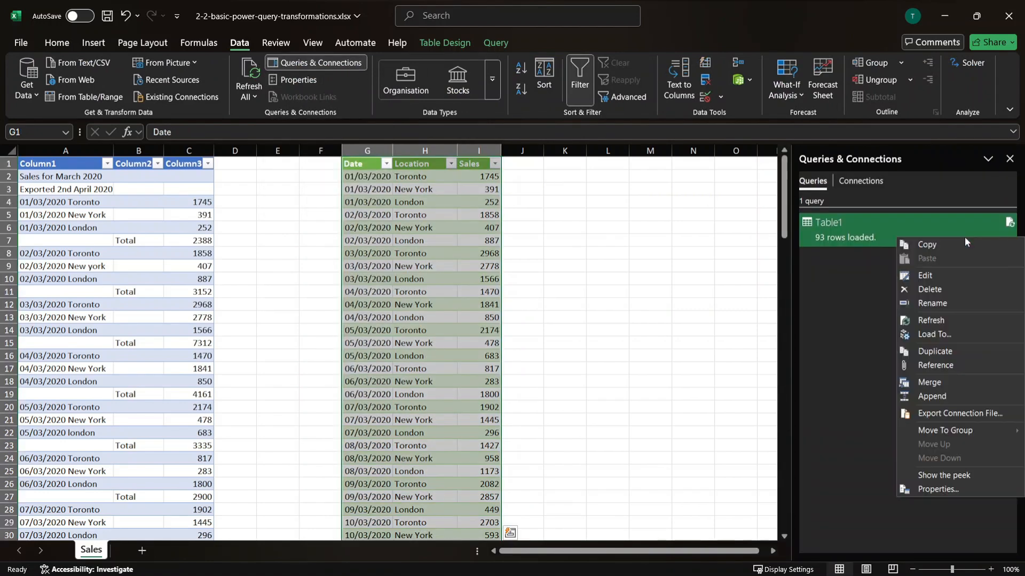
click(925, 276)
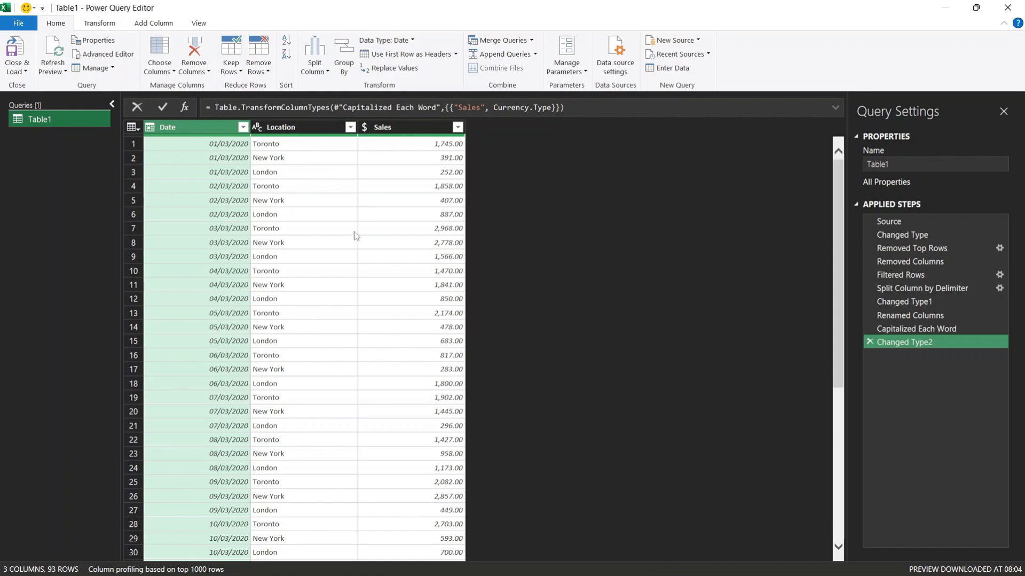
click(1008, 8)
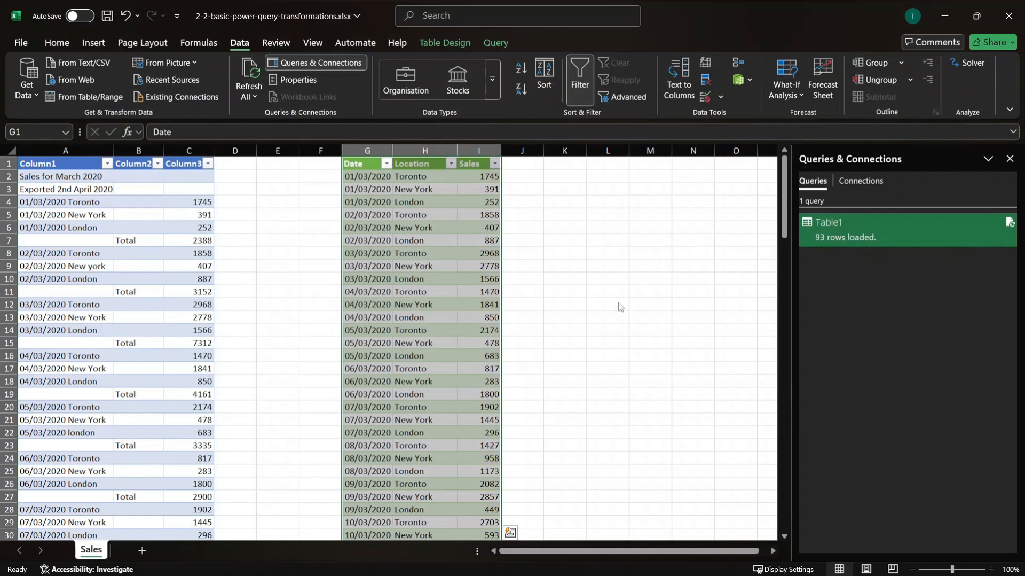
click(620, 307)
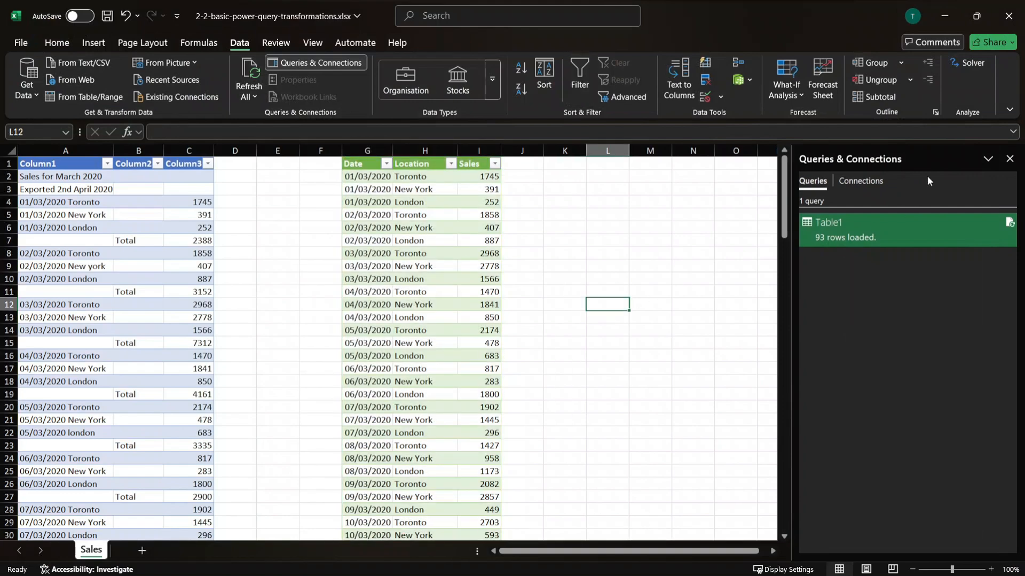
click(1009, 158)
Step: Examine the 1 April 2020 rows below the original sales table and compare them with the last row of the loaded table
click(199, 290)
scroll(199, 288, down, 7)
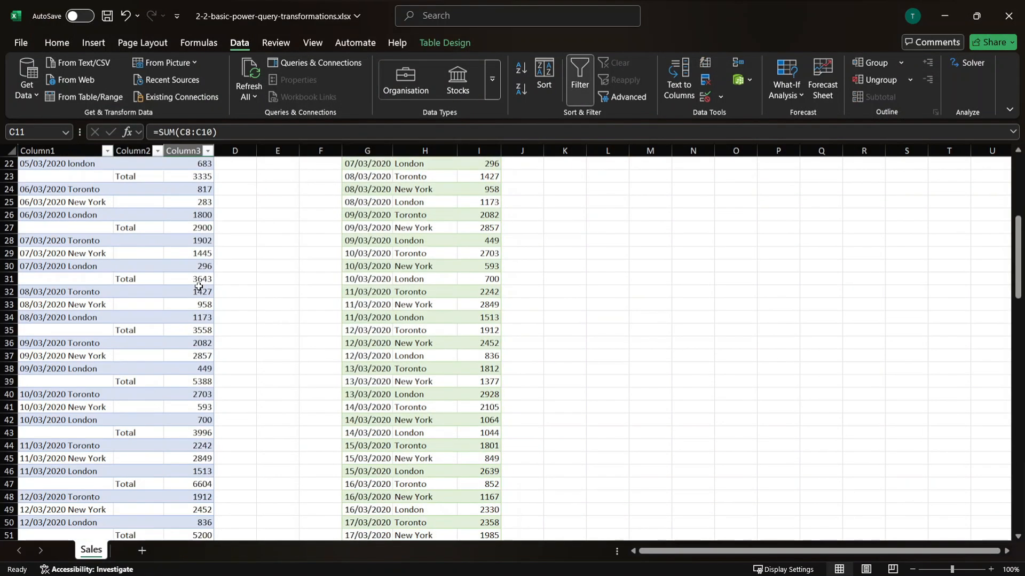
key(ctrl+Down)
scroll(199, 286, down, 4)
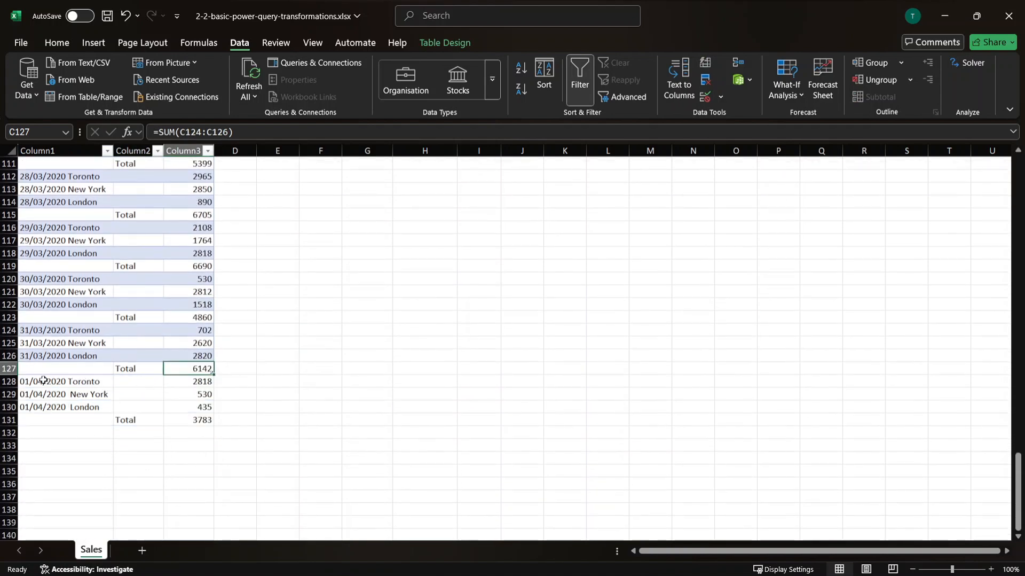
drag(42, 380, 205, 421)
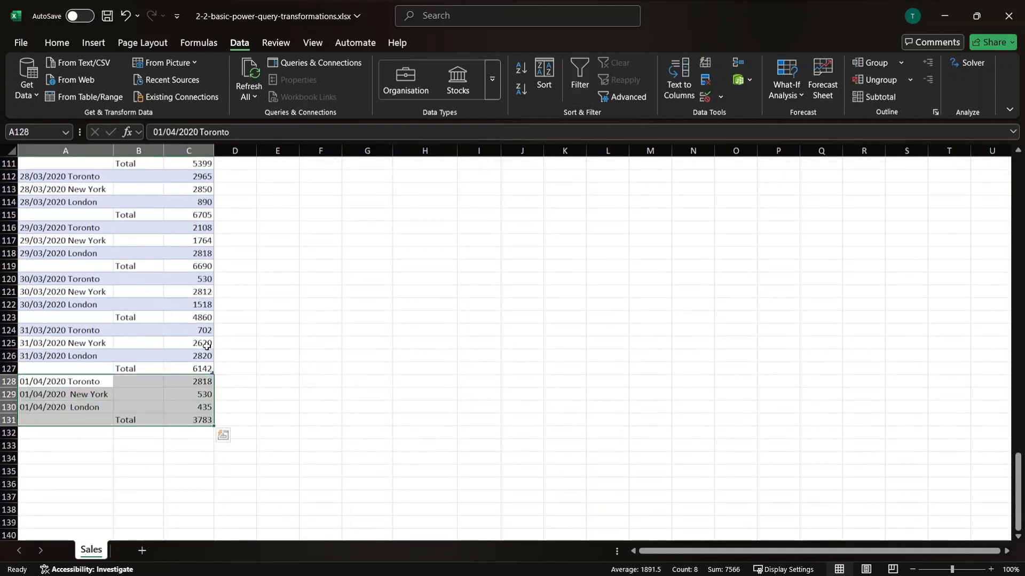
click(30, 395)
click(40, 383)
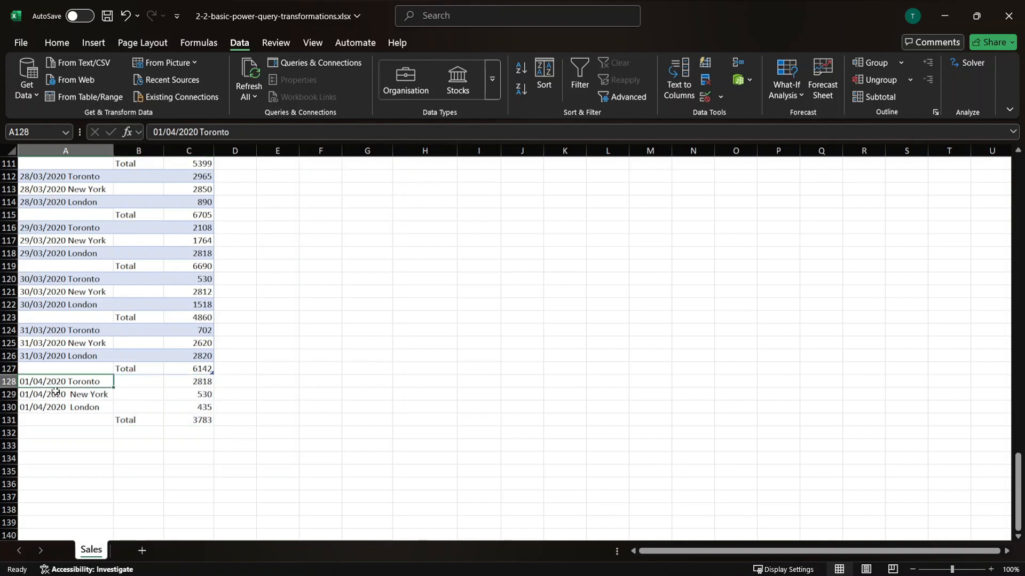
click(489, 345)
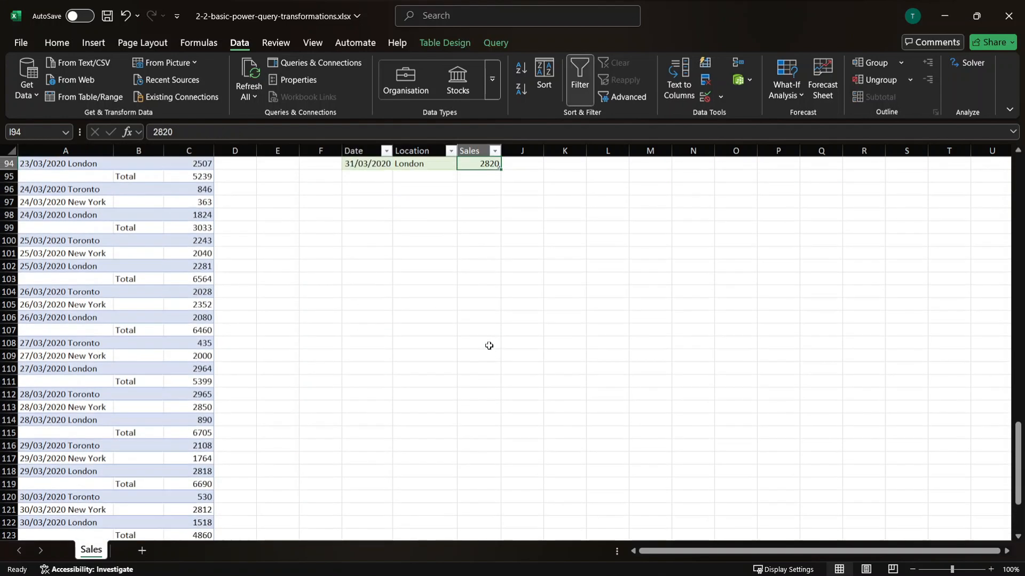
key(Left)
key(Left)
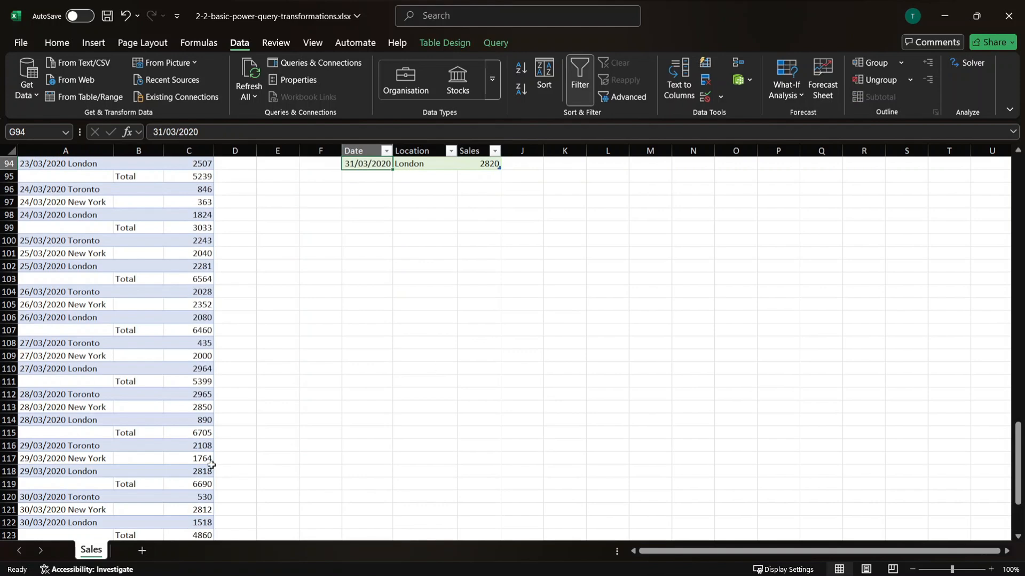
click(210, 458)
key(Down)
key(Down)
key(Down)
key(Down)
key(Down)
key(Down)
key(Down)
key(Down)
key(Down)
key(Down)
scroll(210, 458, down, 7)
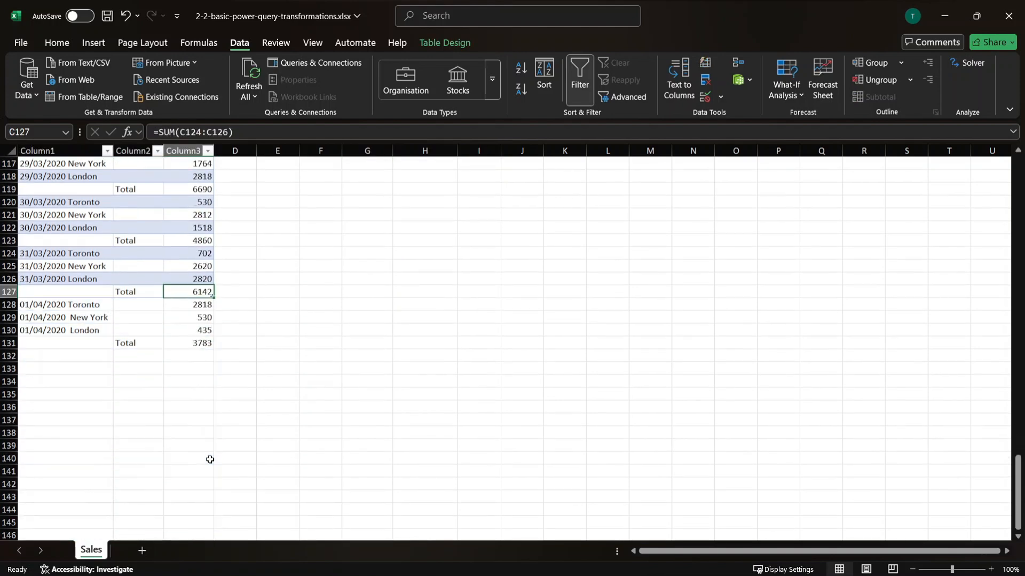
drag(213, 259, 217, 299)
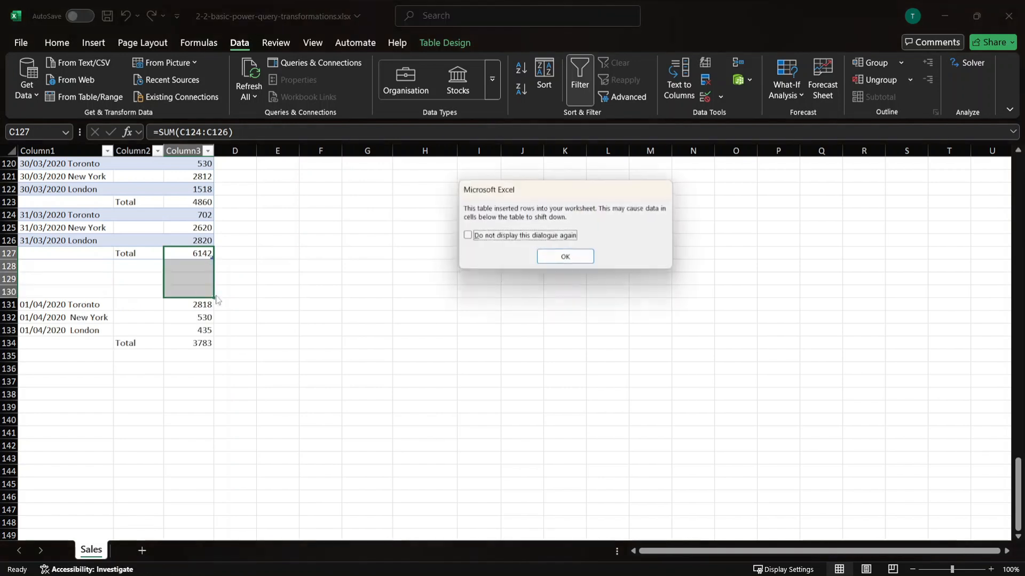
click(540, 260)
key(ctrl+z)
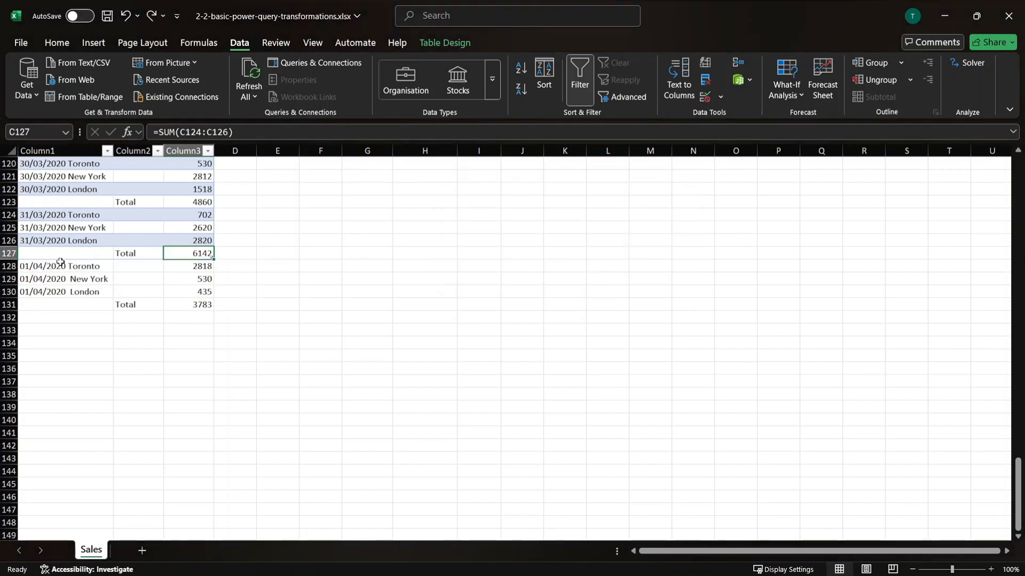
Step: Extend the original sales table down to row 131 so it includes the 01/04/2020 rows and their total
drag(67, 266, 187, 279)
click(198, 267)
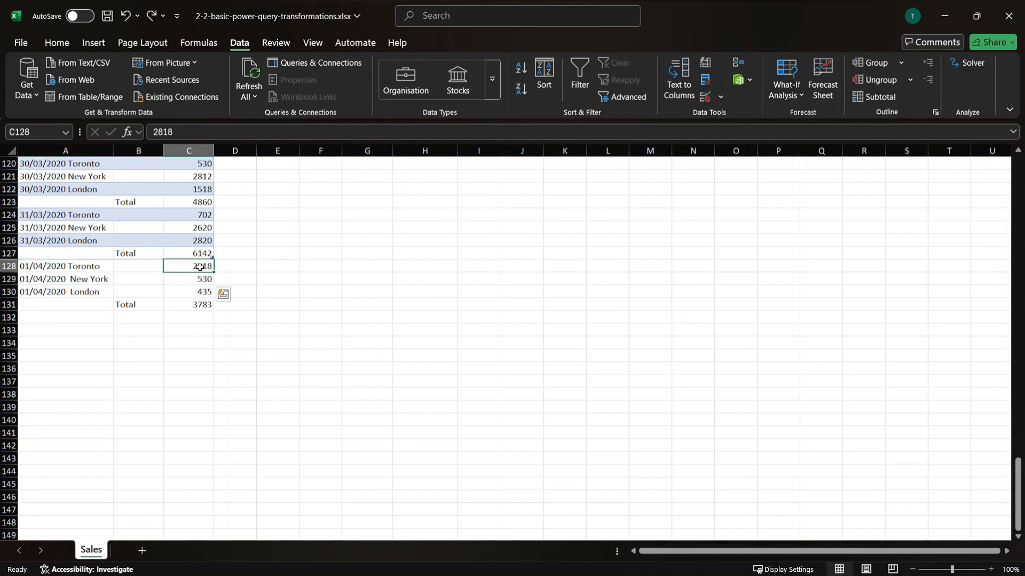
click(107, 265)
drag(36, 266, 182, 304)
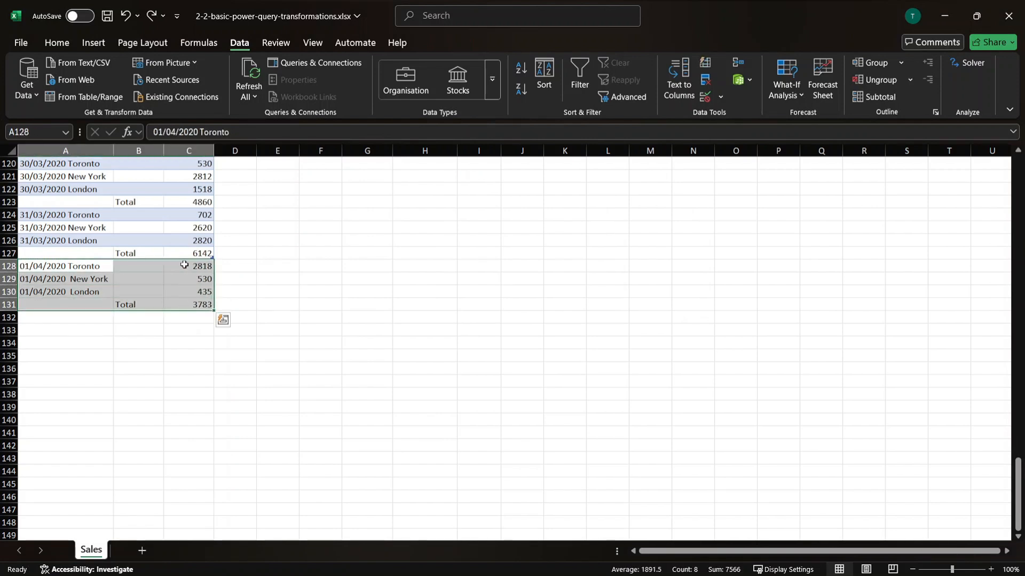
drag(184, 260, 188, 262)
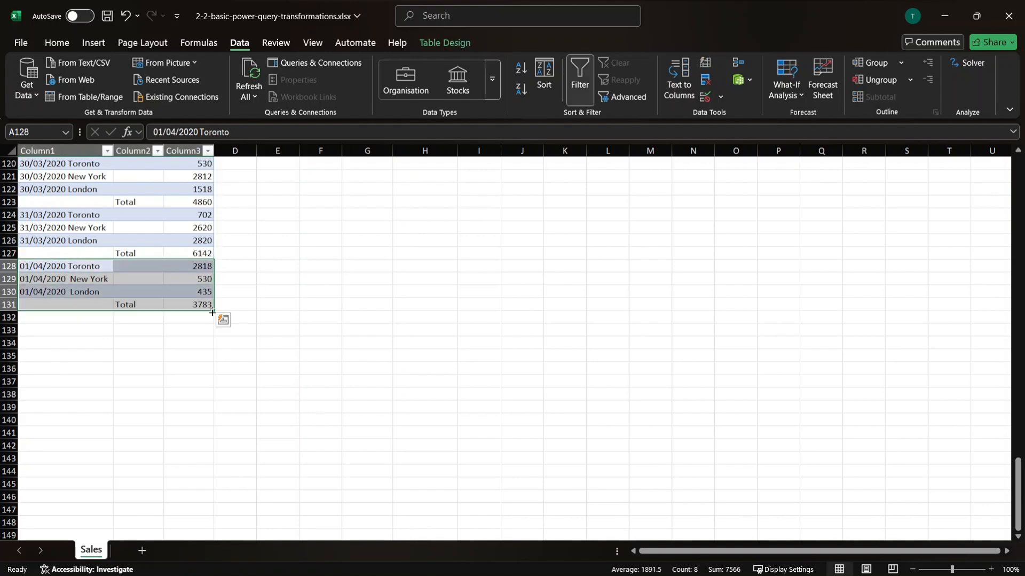
click(181, 306)
Step: Refresh the workbook's queries and select the three 01/04/2020 rows at the end of the loaded table
scroll(247, 286, up, 2)
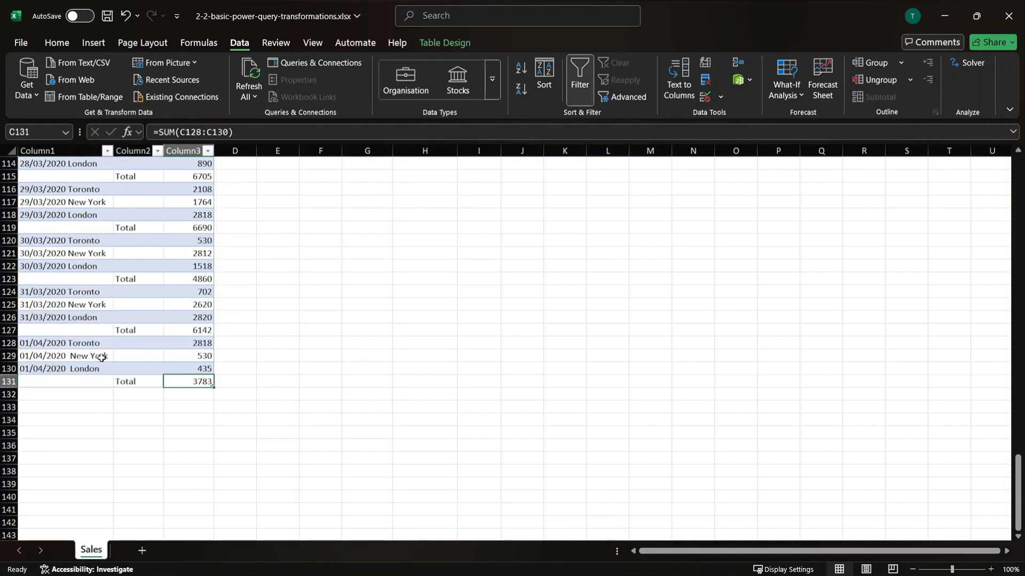
scroll(361, 300, up, 15)
scroll(362, 301, up, 1)
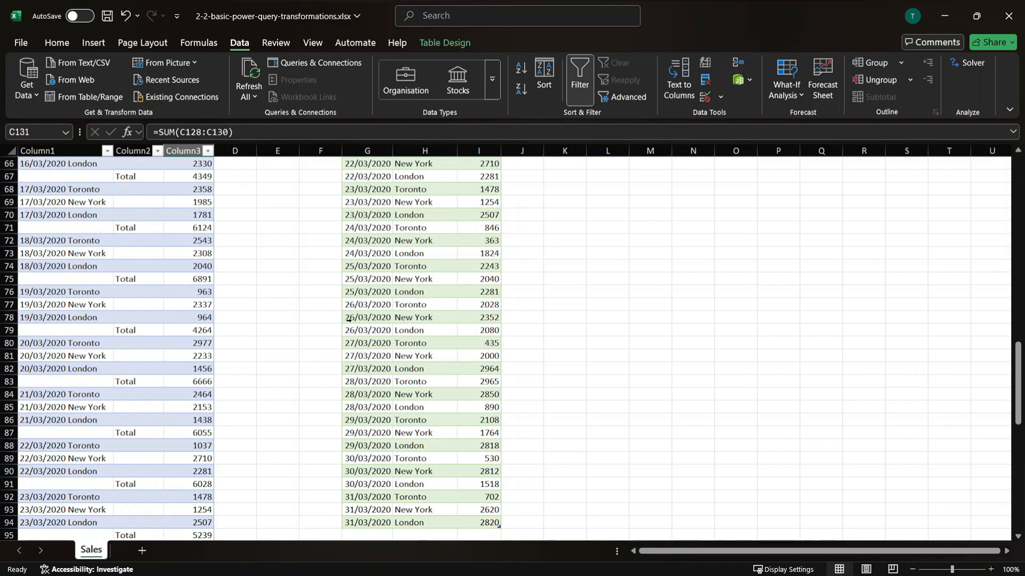
click(454, 292)
scroll(455, 293, down, 4)
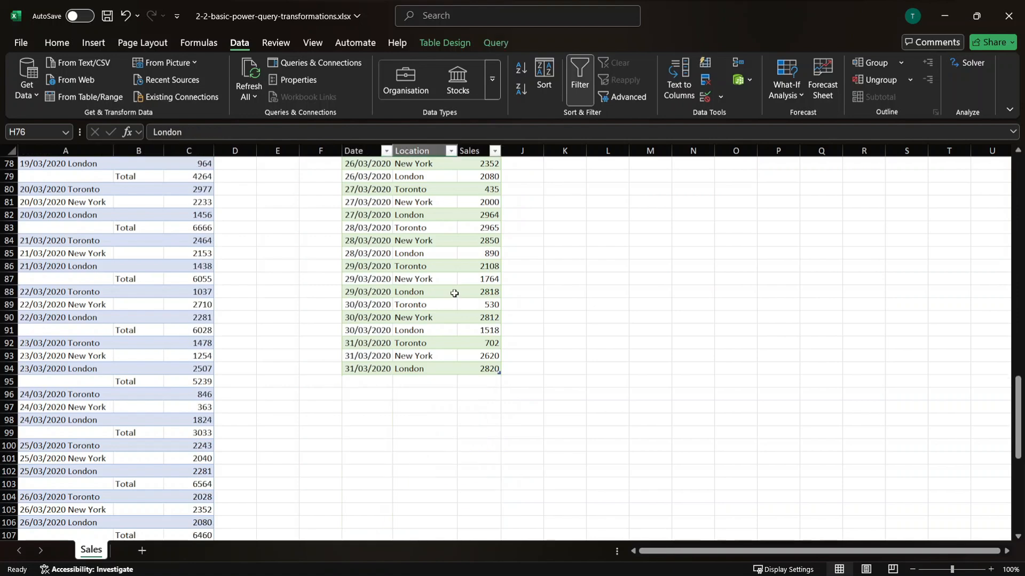
click(243, 69)
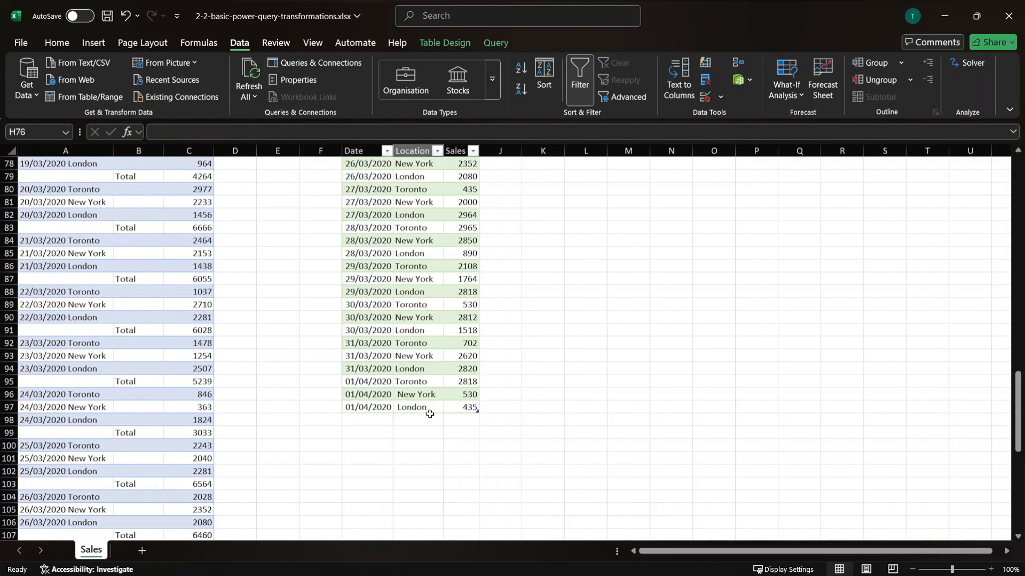
drag(359, 386, 486, 420)
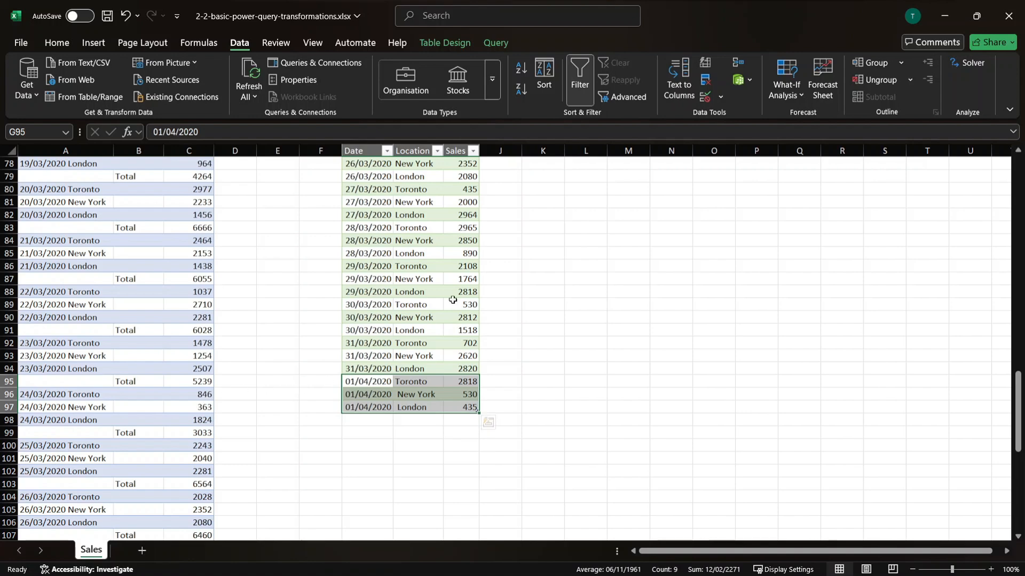
Step: Open the Table1 query for editing in the Power Query Editor
scroll(453, 299, up, 20)
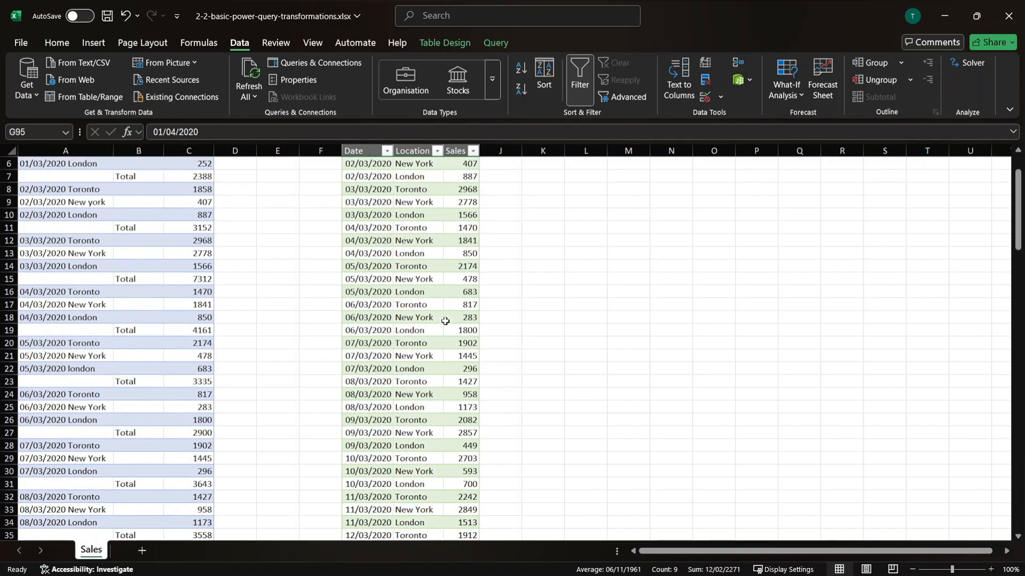
scroll(445, 321, up, 2)
right_click(377, 248)
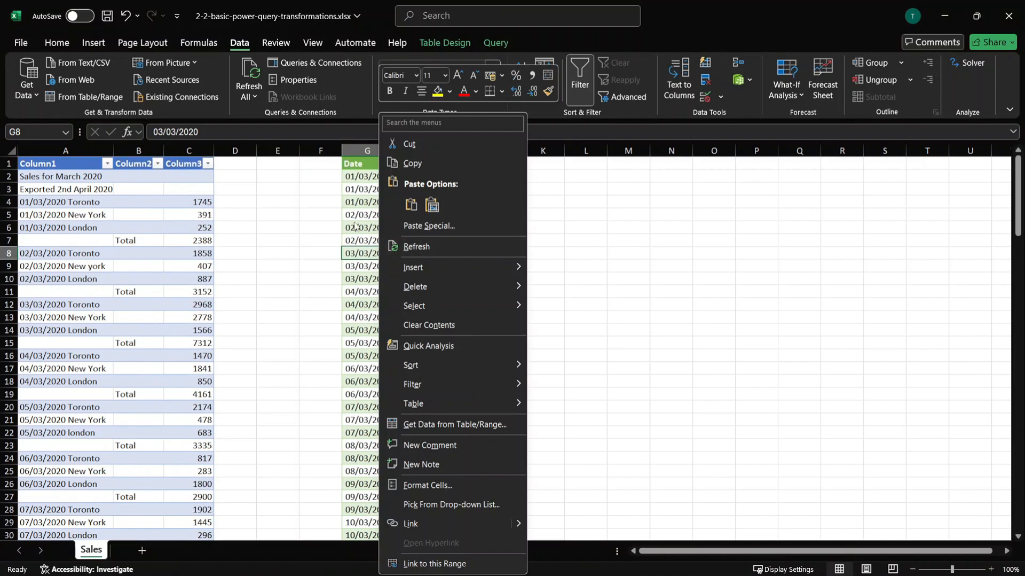
key(Escape)
click(316, 62)
right_click(851, 233)
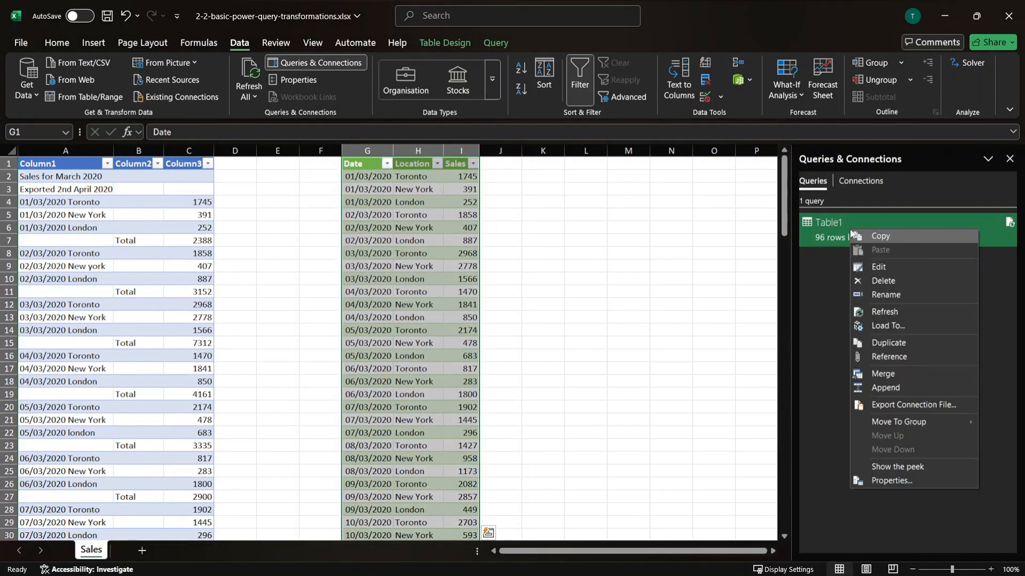
click(875, 266)
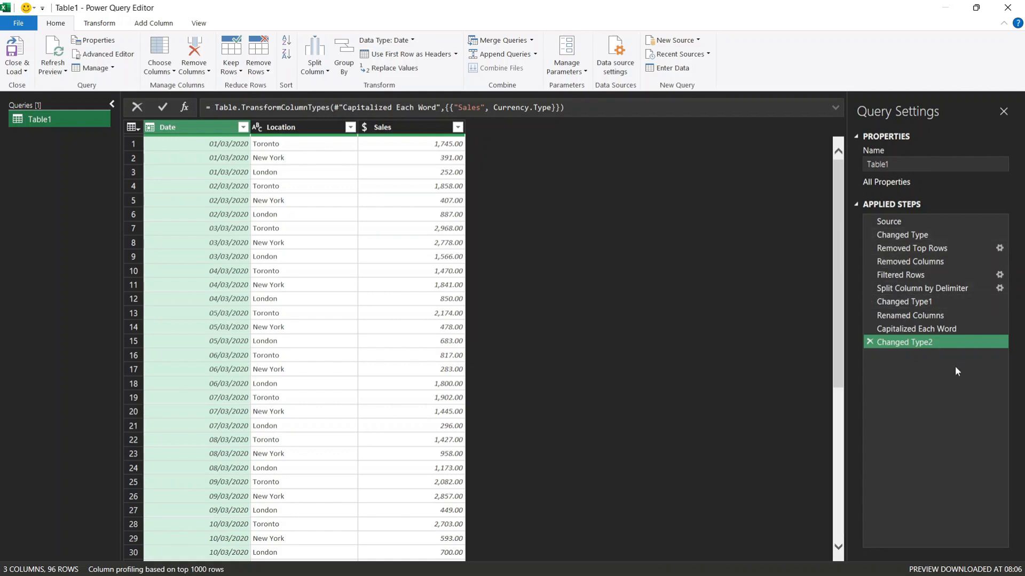
Step: Delete the automatic Changed Type and Changed Type1 steps from the Table1 query's applied steps
click(890, 235)
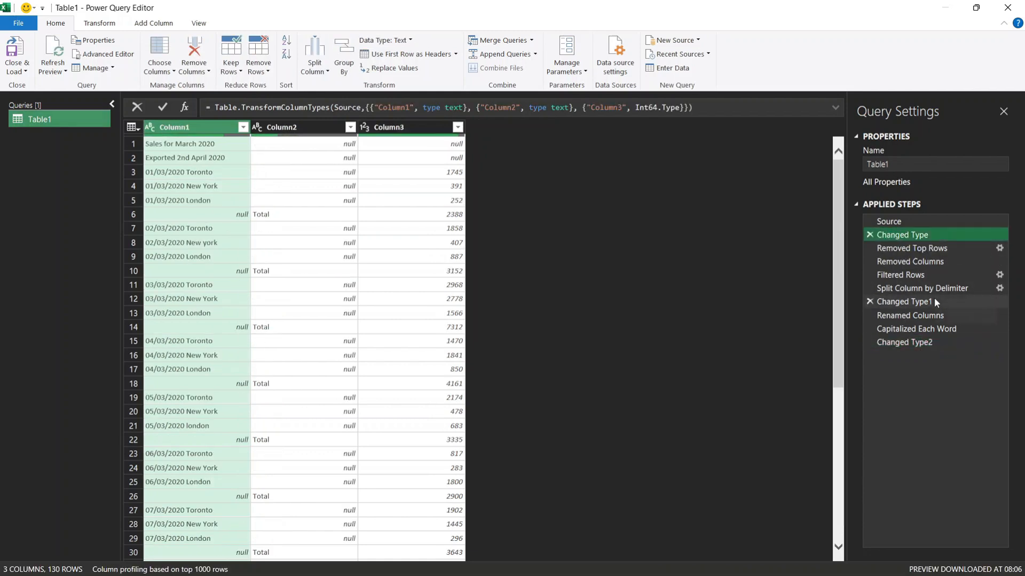
drag(881, 235, 904, 235)
click(871, 235)
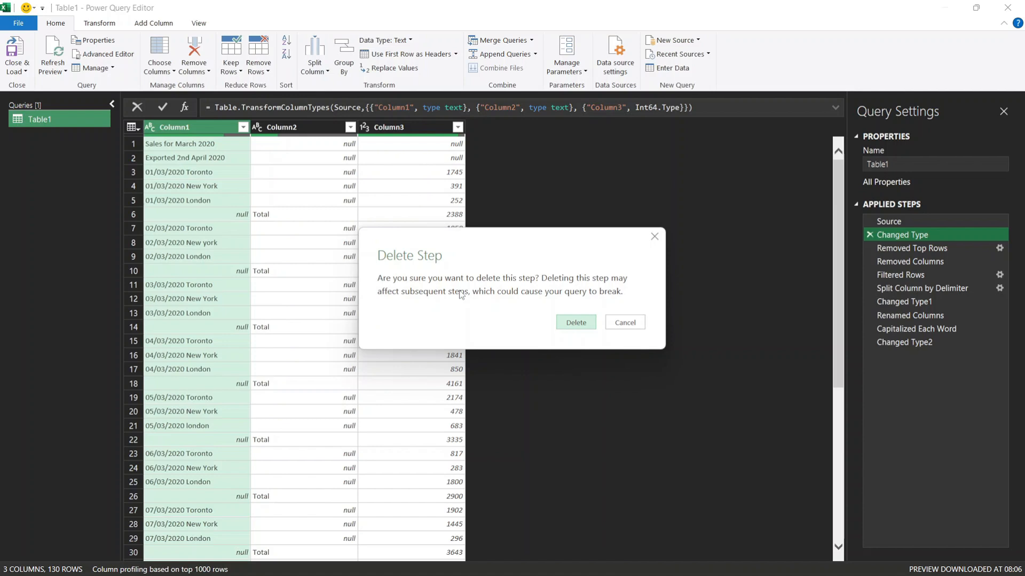
click(574, 322)
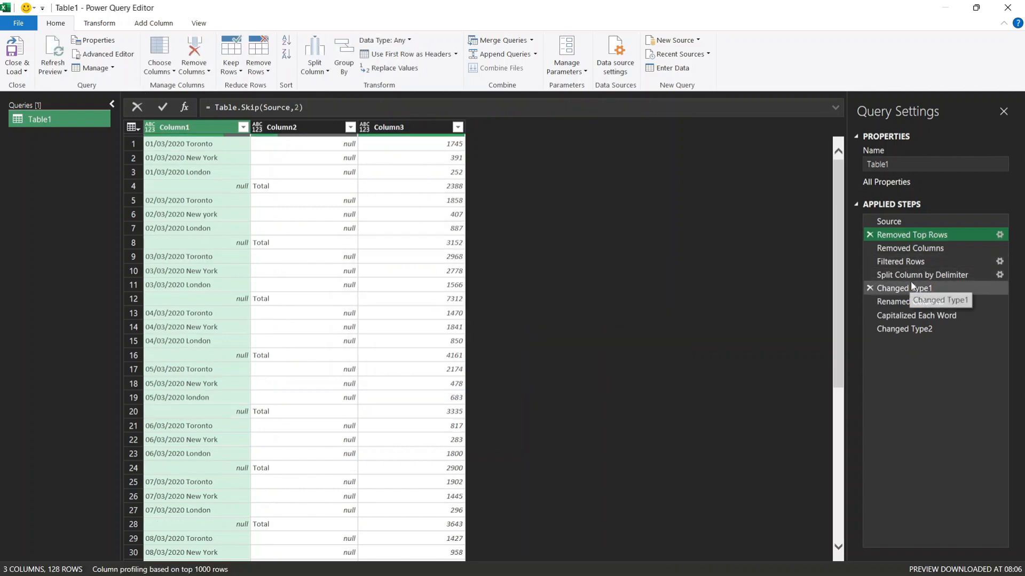
click(868, 286)
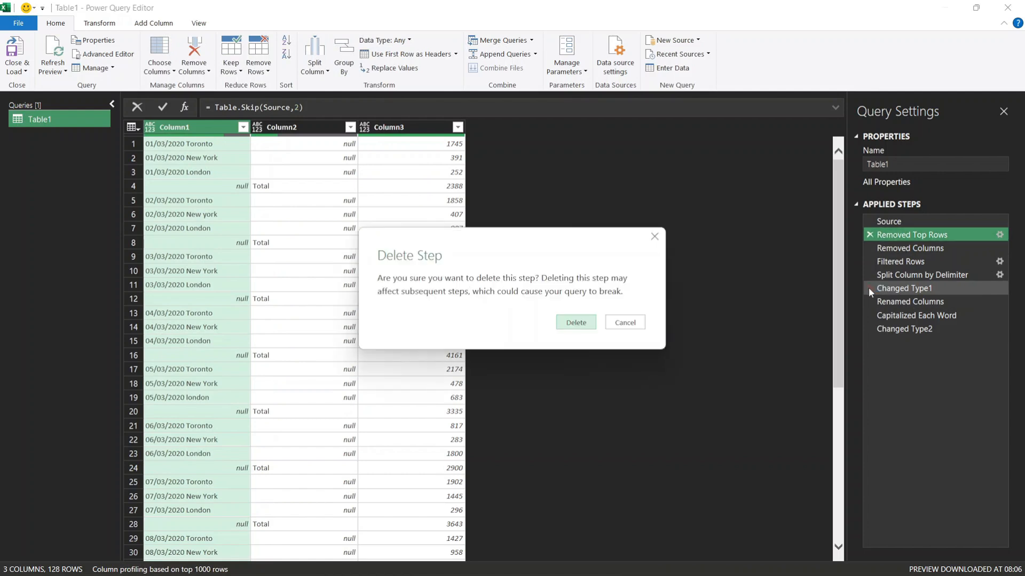
click(569, 315)
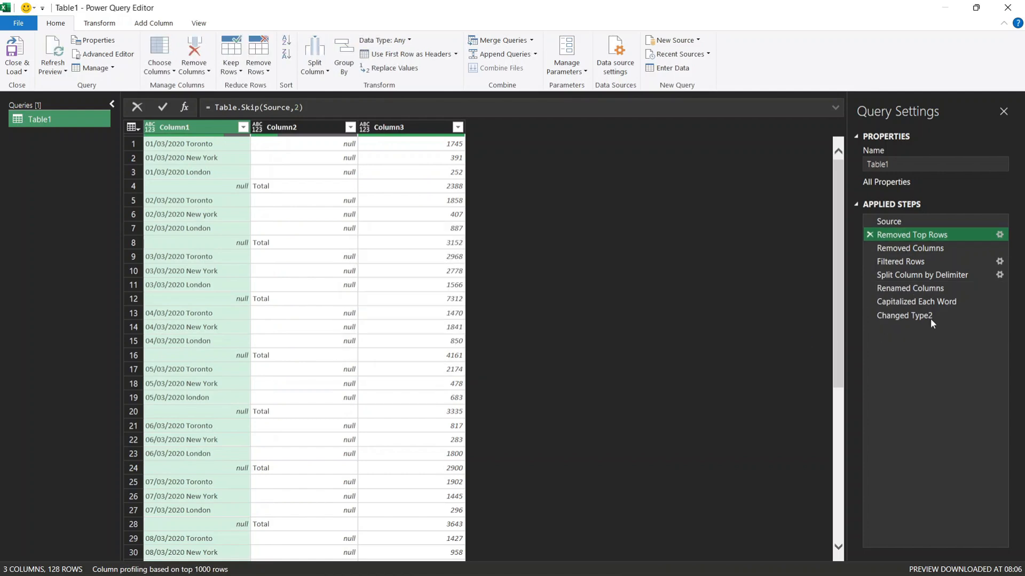
Step: Set the Date column's data type to Date within the query's final Changed Type2 step
click(922, 314)
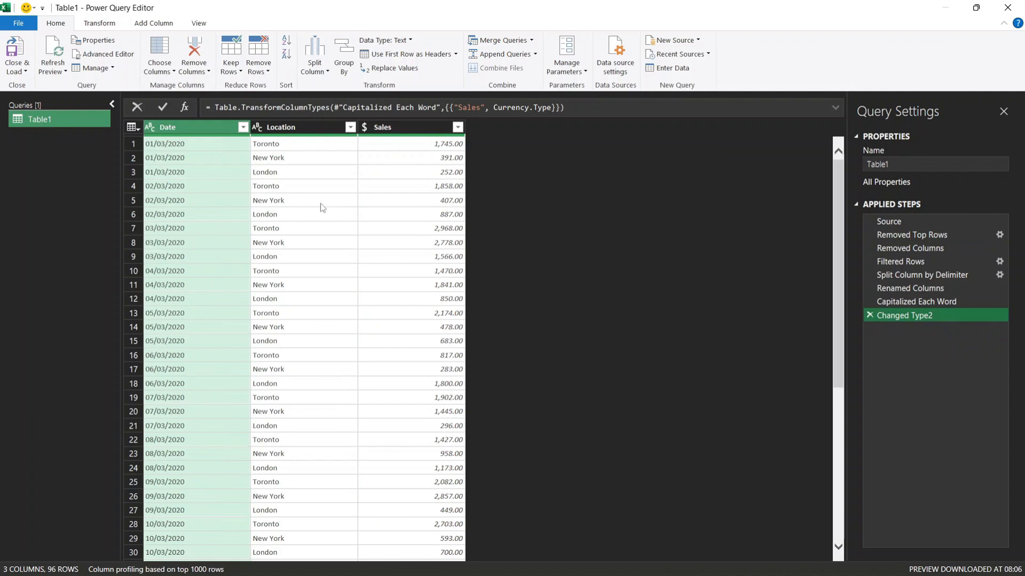
click(148, 128)
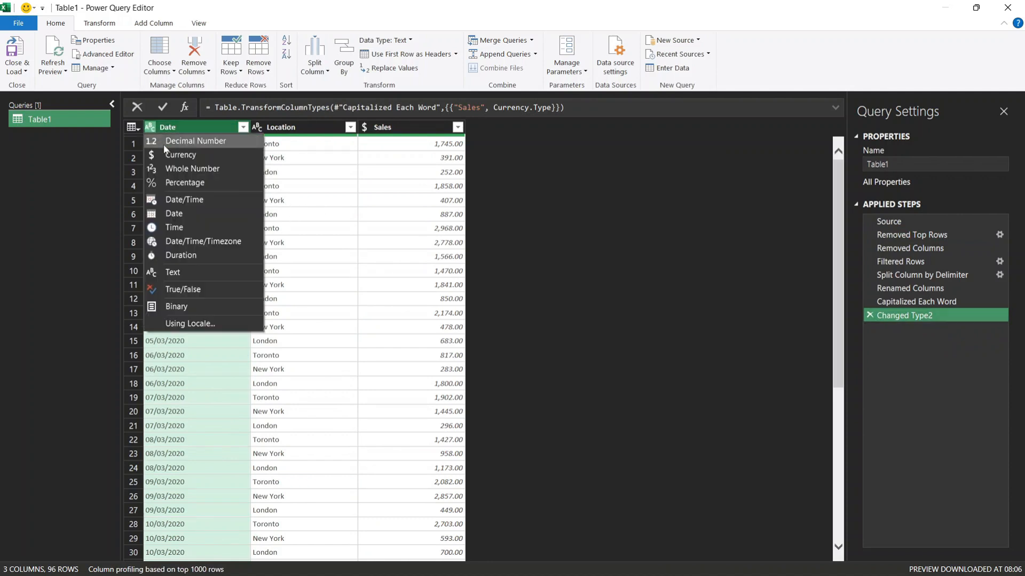
click(190, 212)
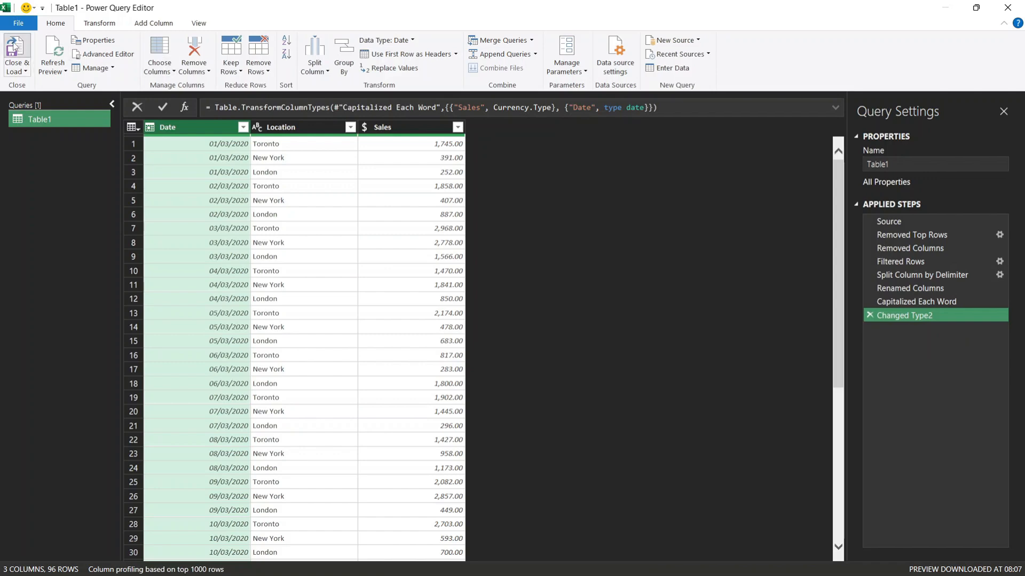
Step: Close and load the edited query back to the Sales worksheet and review the rows of its reloaded table
click(14, 47)
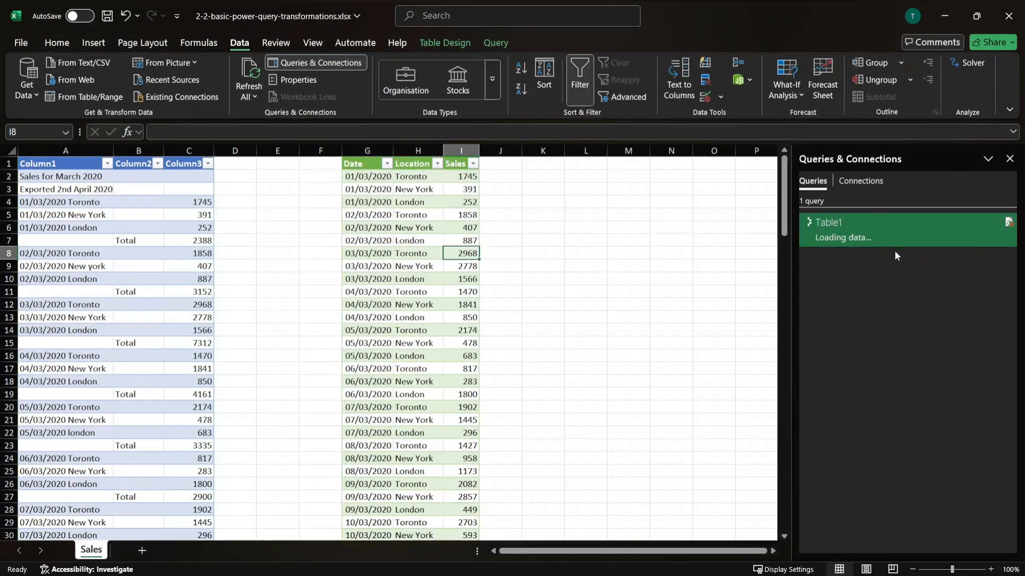
scroll(440, 221, down, 3)
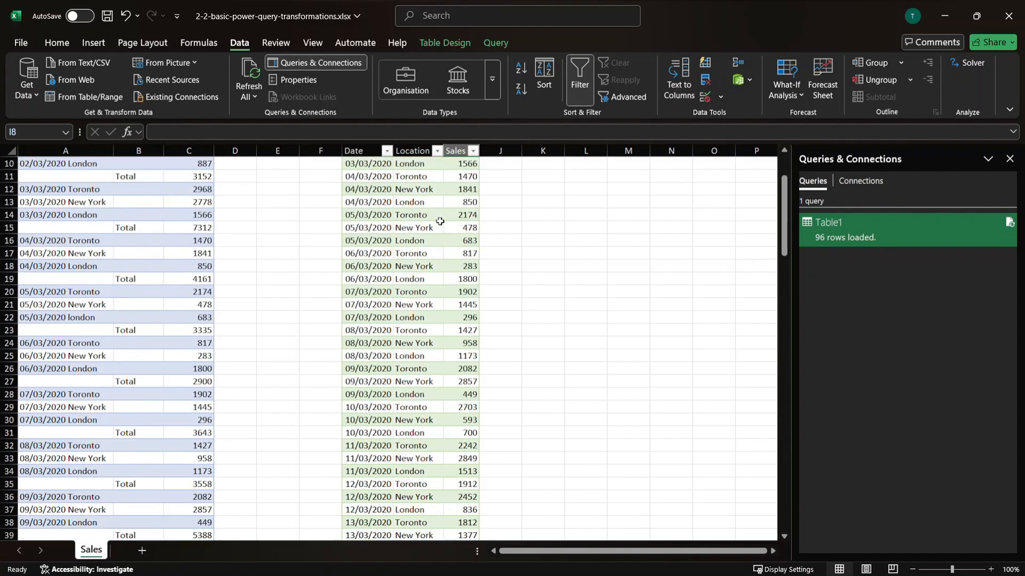
scroll(440, 221, up, 3)
mouse_move(866, 239)
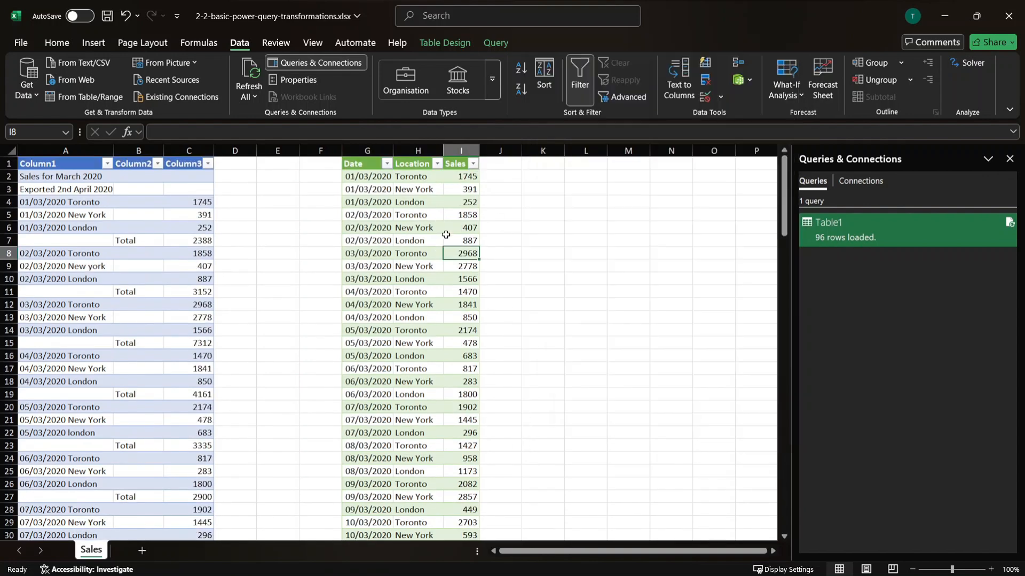
scroll(445, 235, down, 11)
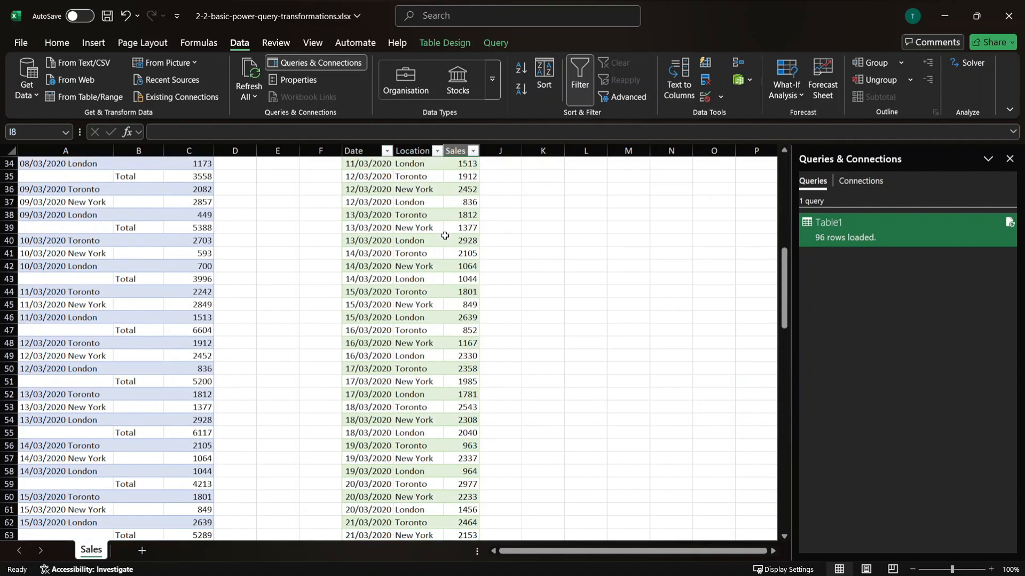
scroll(445, 236, down, 8)
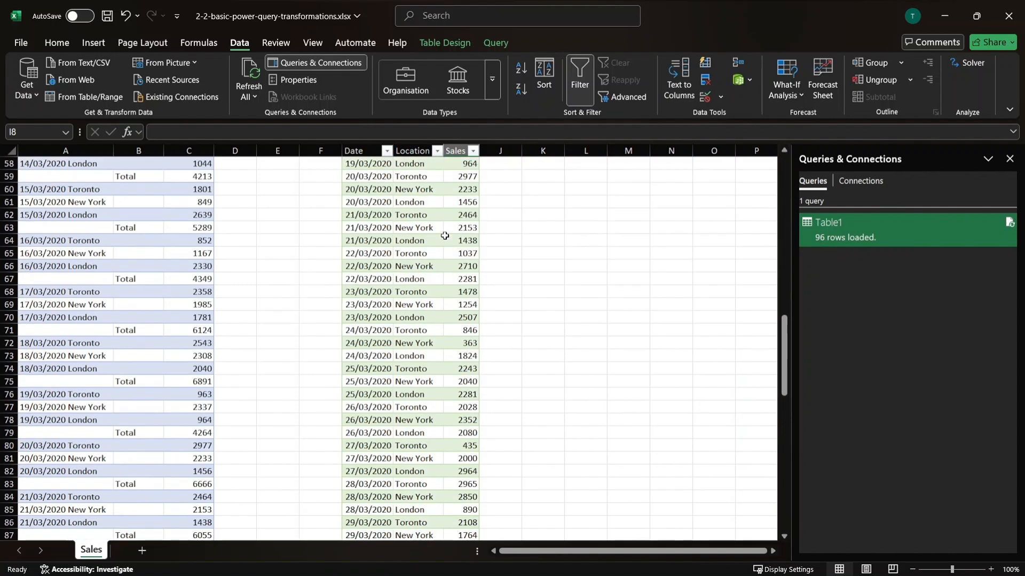